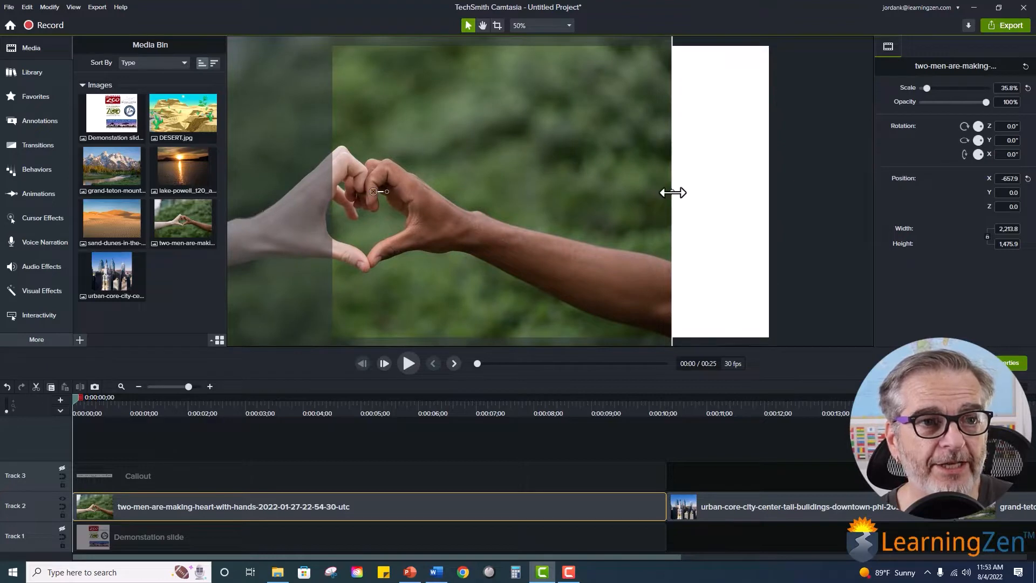
Scale the hands image to about 51.2% and shift it to X about -776.2, aligning its edge with the canvas
left_click_drag(672, 192, 775, 192)
left_click_drag(622, 201, 514, 201)
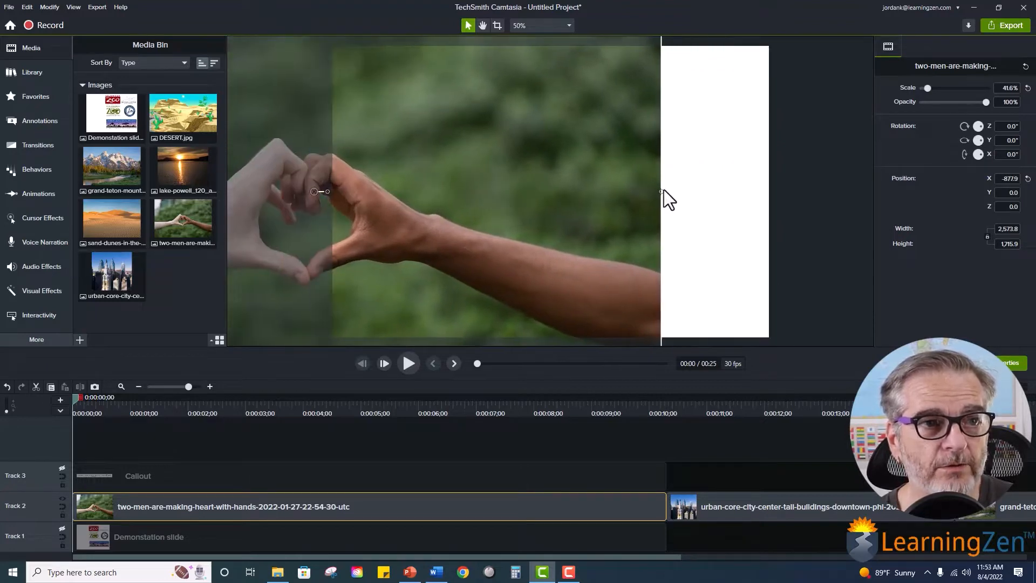
left_click_drag(661, 191, 645, 209)
left_click_drag(732, 194, 769, 192)
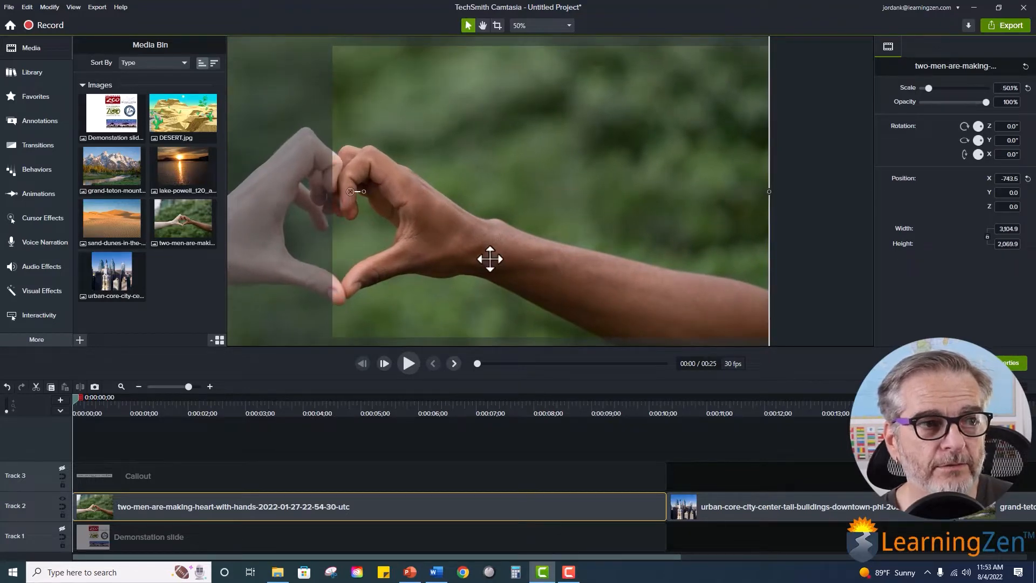
left_click_drag(488, 259, 475, 262)
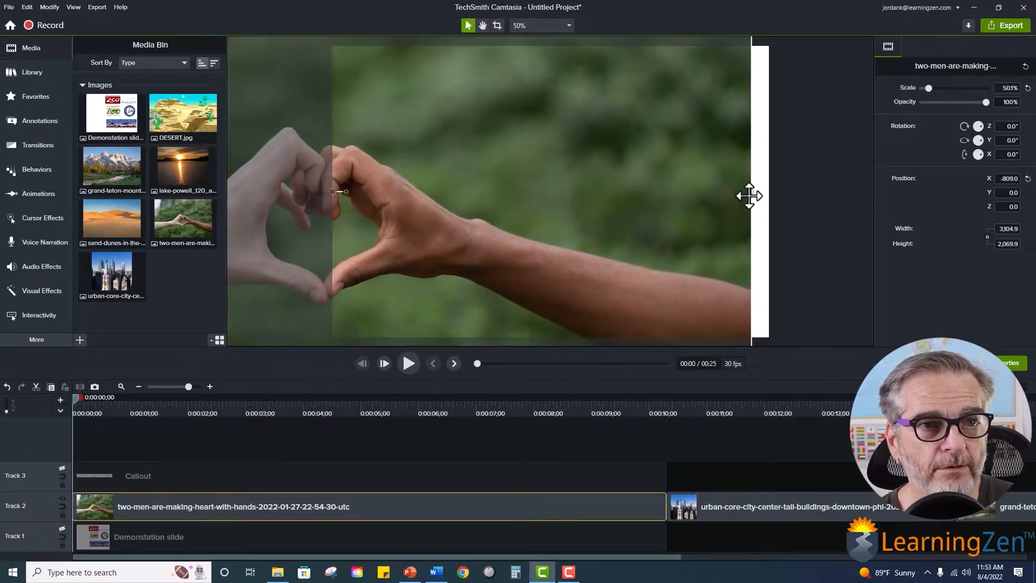
left_click_drag(752, 191, 768, 191)
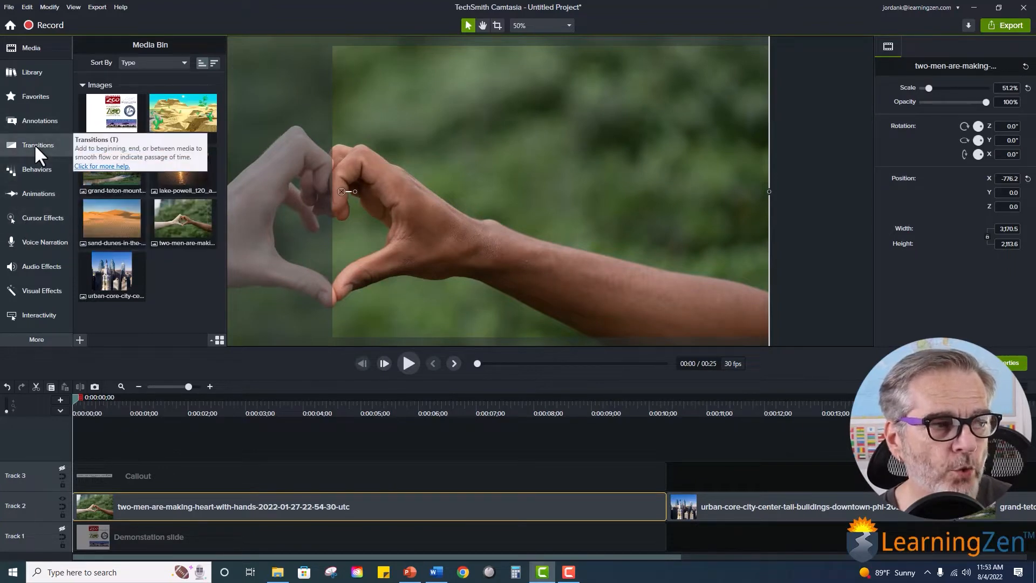
Add a Custom animation to the hands clip on Track 2, ending at about 0:00:02;16
left_click(27, 190)
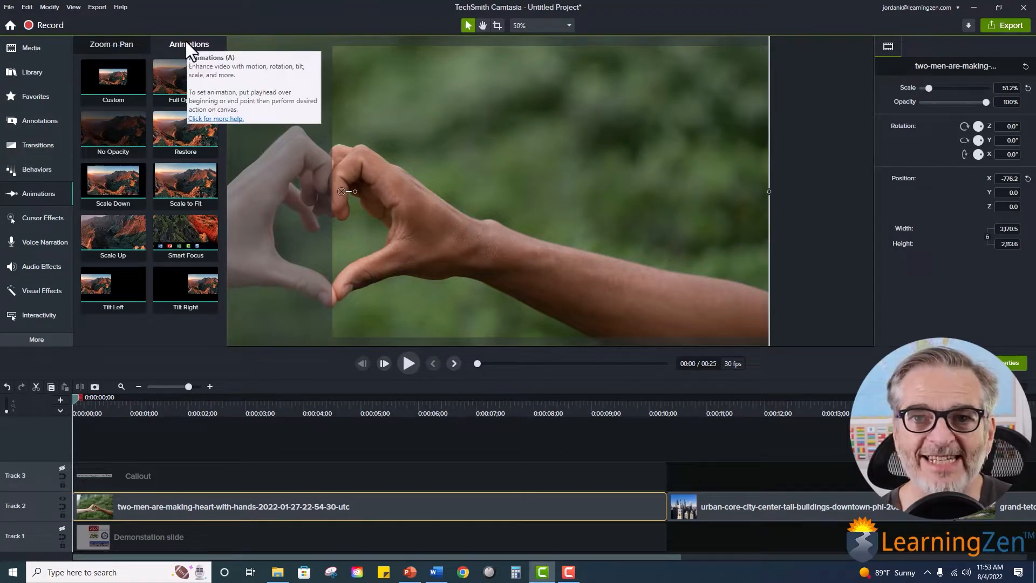
left_click(128, 42)
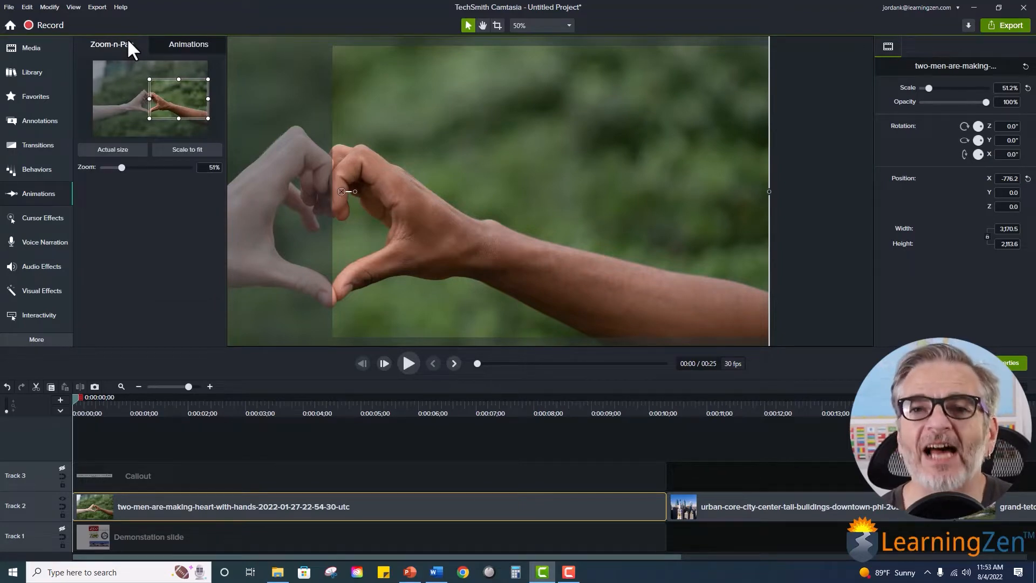
left_click(173, 44)
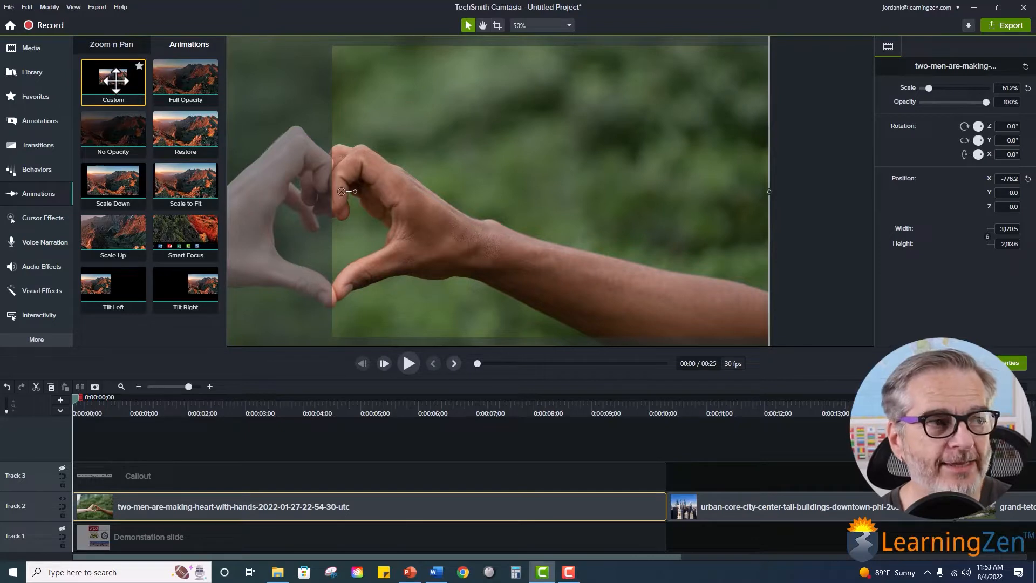
left_click_drag(113, 81, 219, 501)
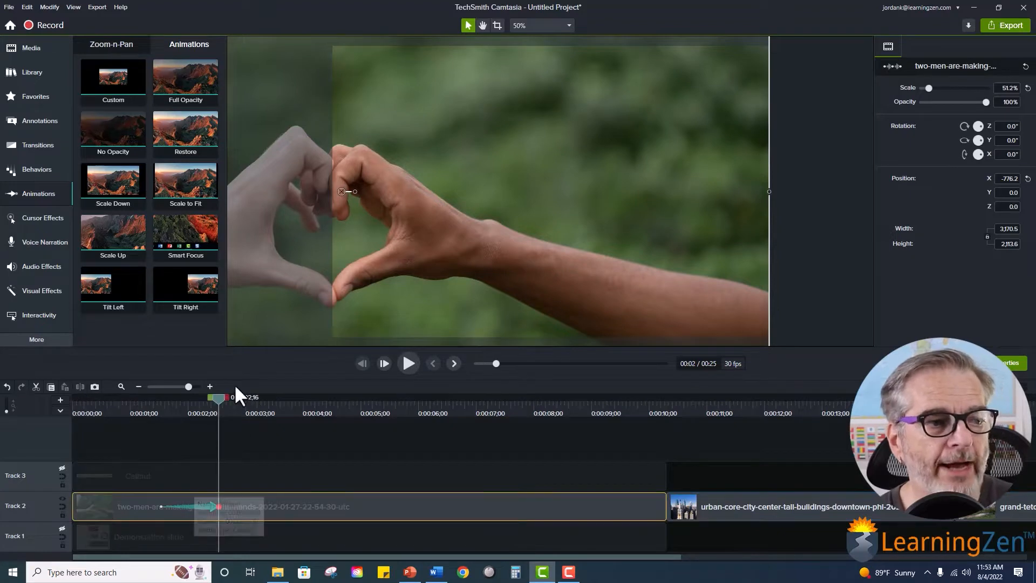
After the Custom animation, set the hands image to X 0, Y 120 and scale about 72.3%, and preview the motion
left_click_drag(220, 399, 96, 424)
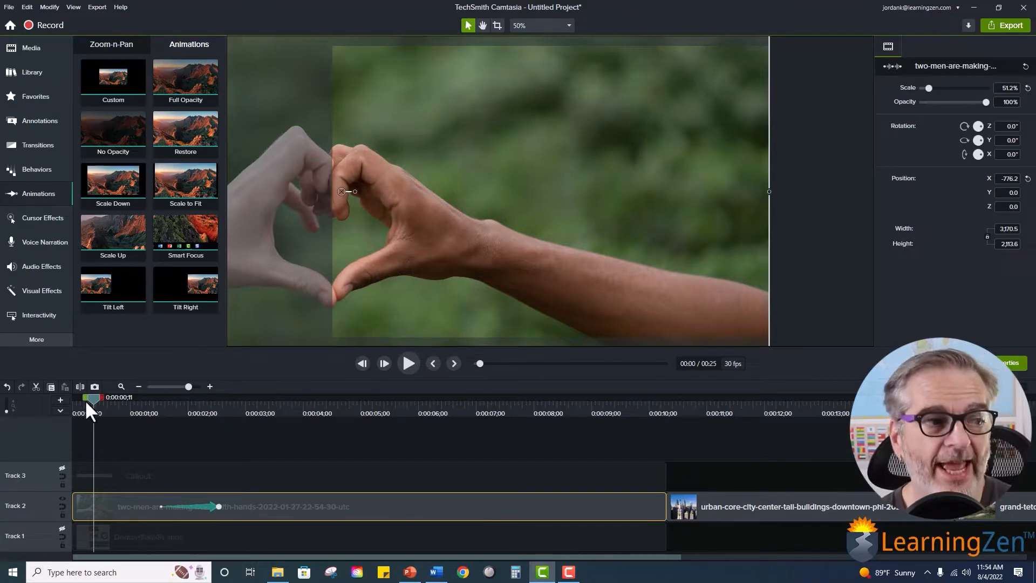
left_click_drag(92, 398, 239, 397)
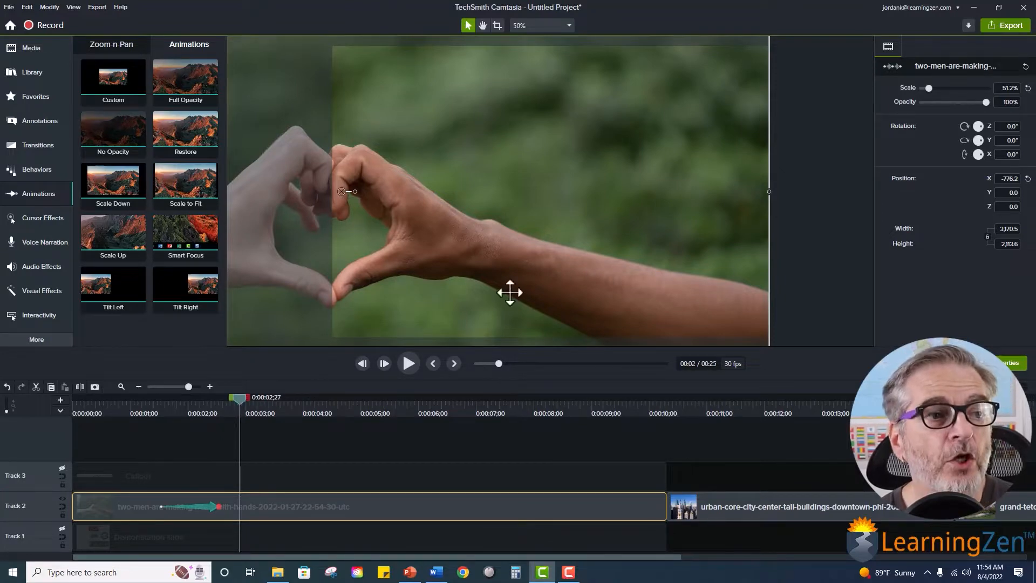
left_click_drag(389, 192, 596, 196)
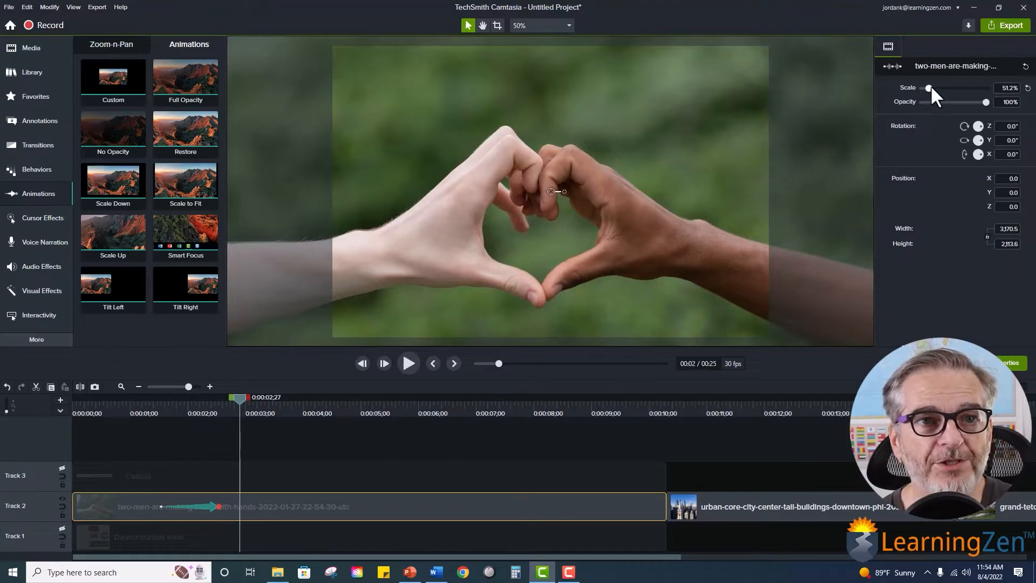
left_click_drag(929, 86, 931, 86)
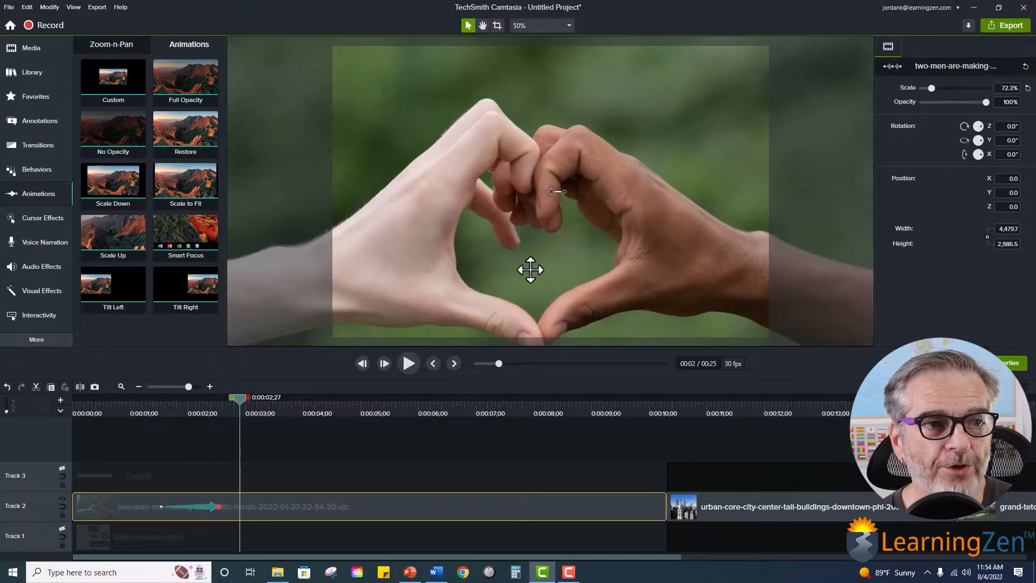
left_click_drag(530, 271, 536, 237)
left_click_drag(225, 400, 155, 406)
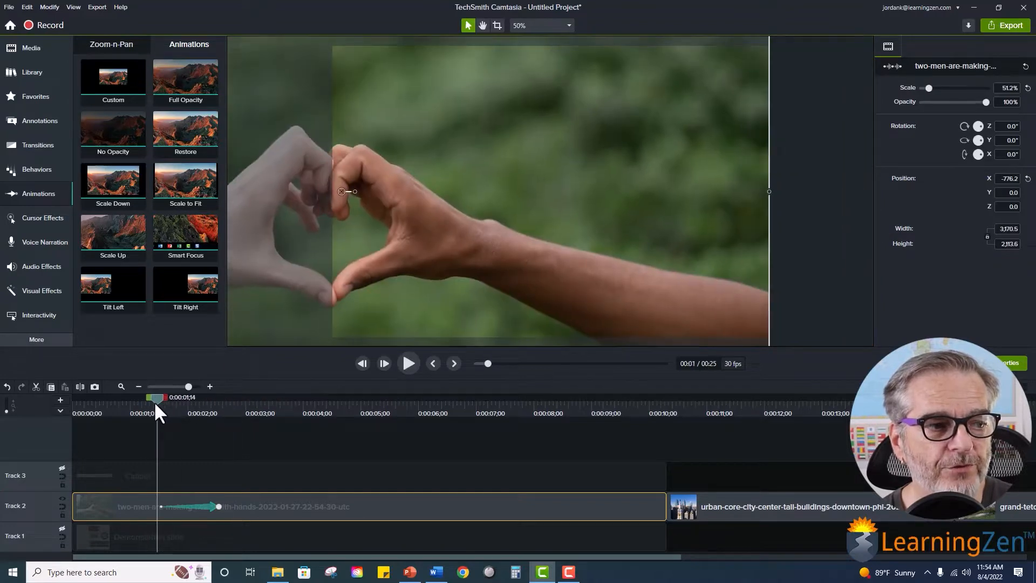
left_click(410, 363)
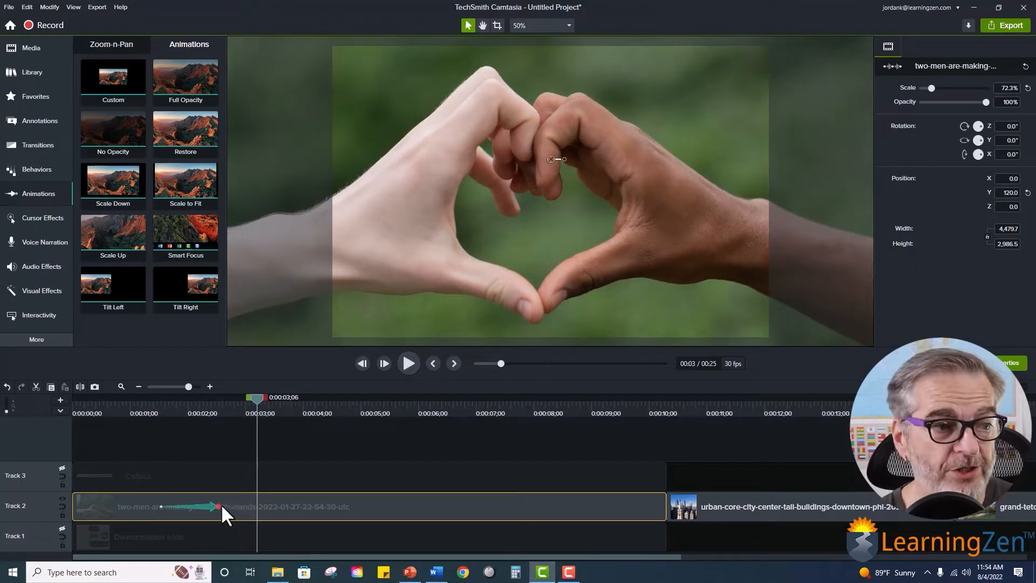
Stretch the hands clip's animation to run from 0:00:00;04 to 0:00:04;10 and play it from the start
left_click_drag(215, 507, 320, 506)
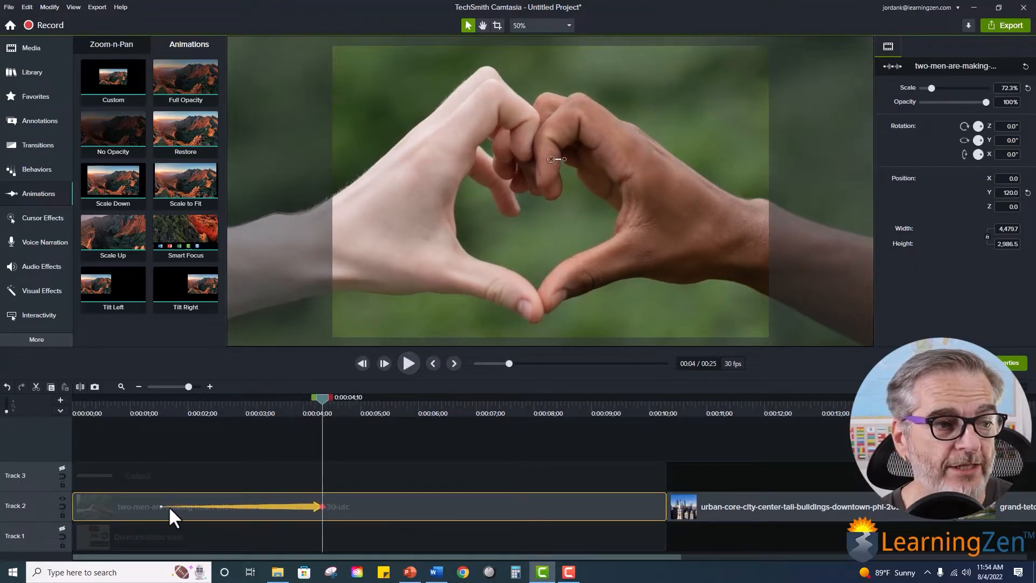
left_click_drag(157, 507, 80, 507)
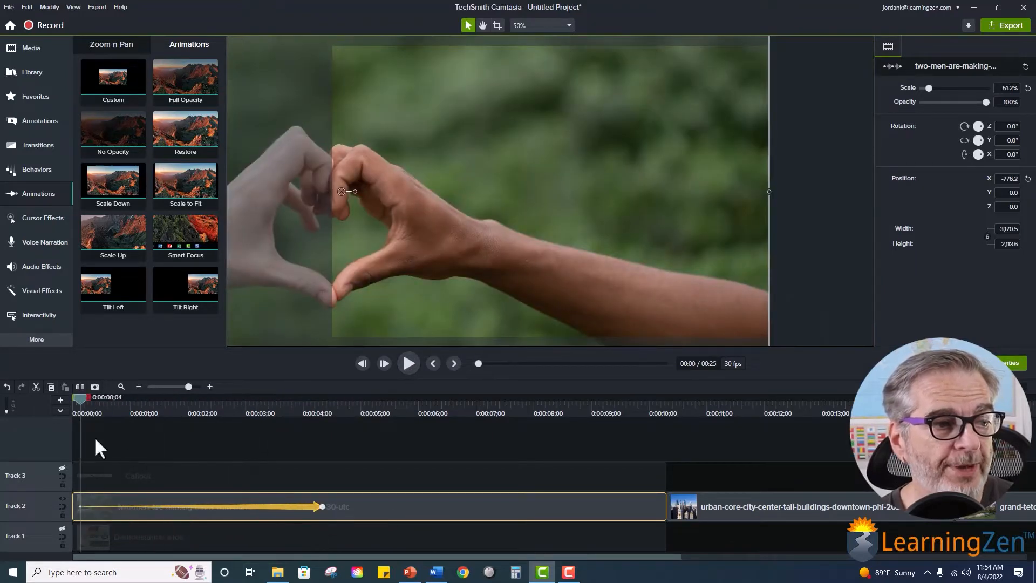
left_click(75, 402)
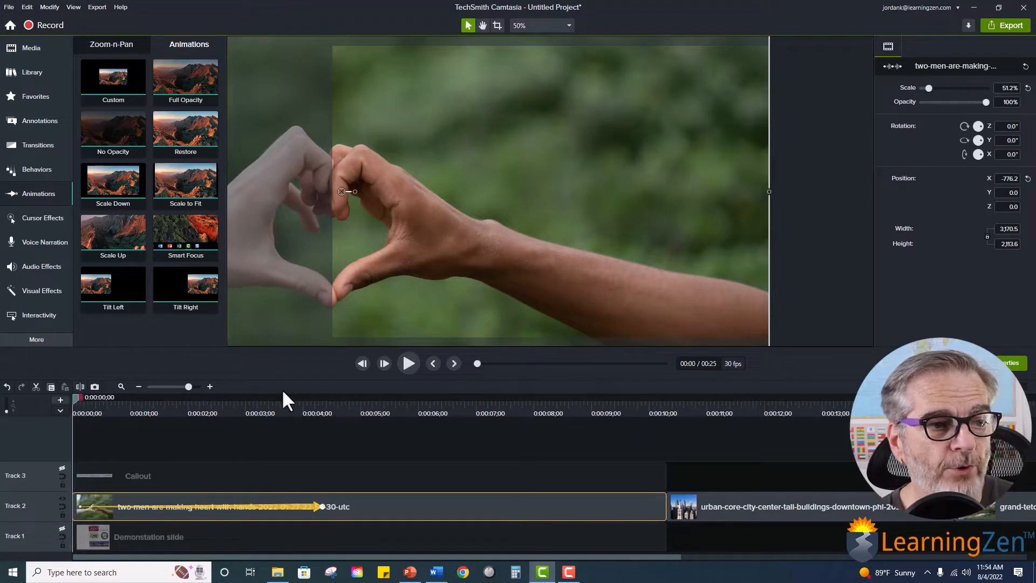
left_click(408, 364)
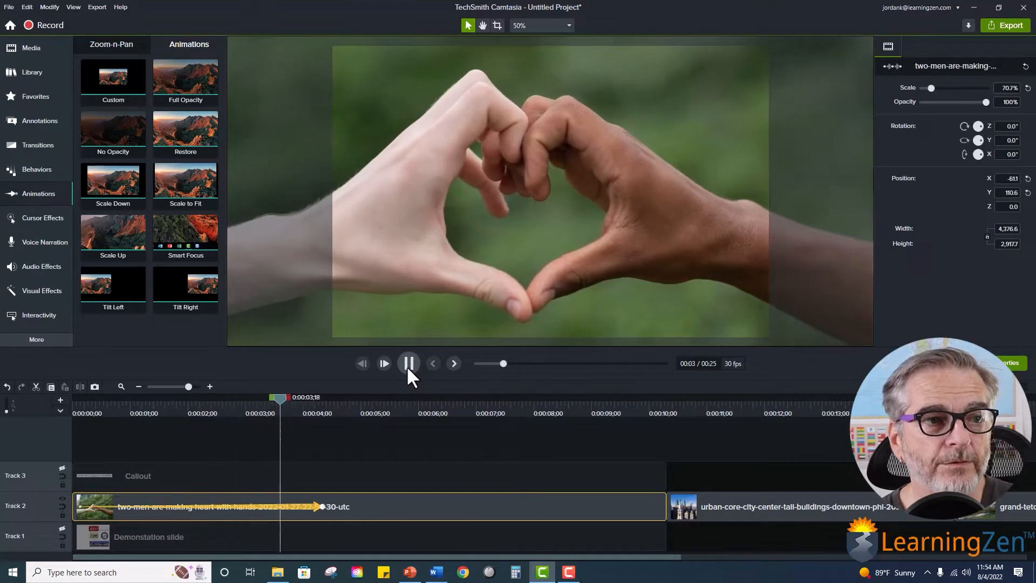
left_click(408, 364)
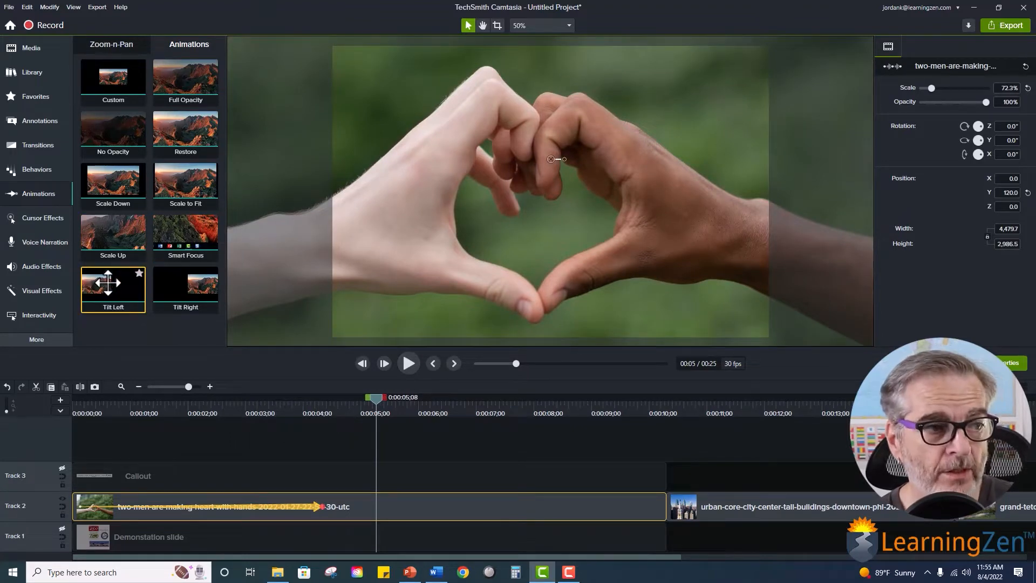
Add a Tilt Left animation to the hands clip, ending at about 0:00:07;20
left_click_drag(108, 282, 513, 503)
left_click(429, 505)
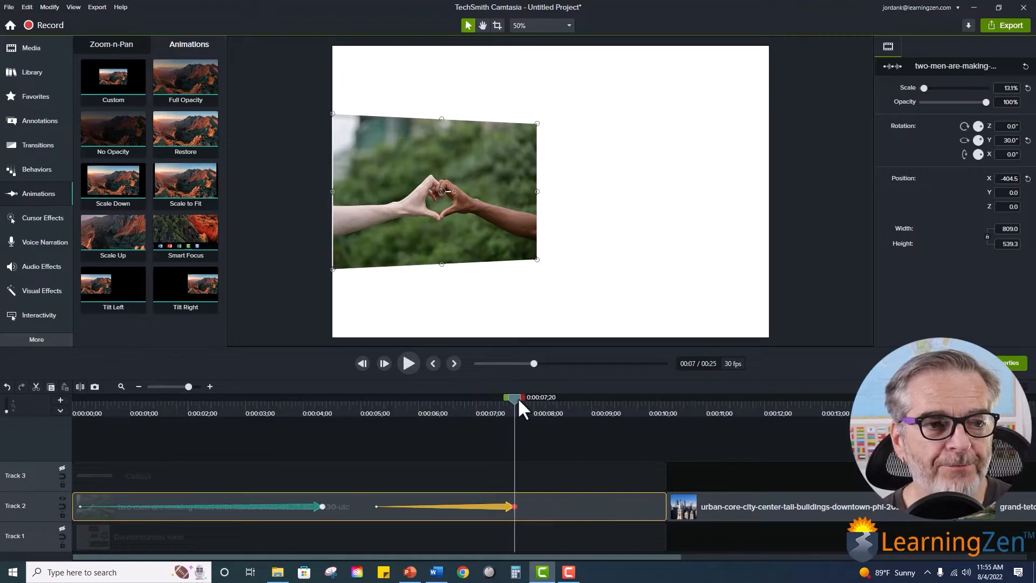
Enable Track 3 and Track 1, and play the timeline from the start through both hands clip animations
left_click_drag(517, 397, 70, 436)
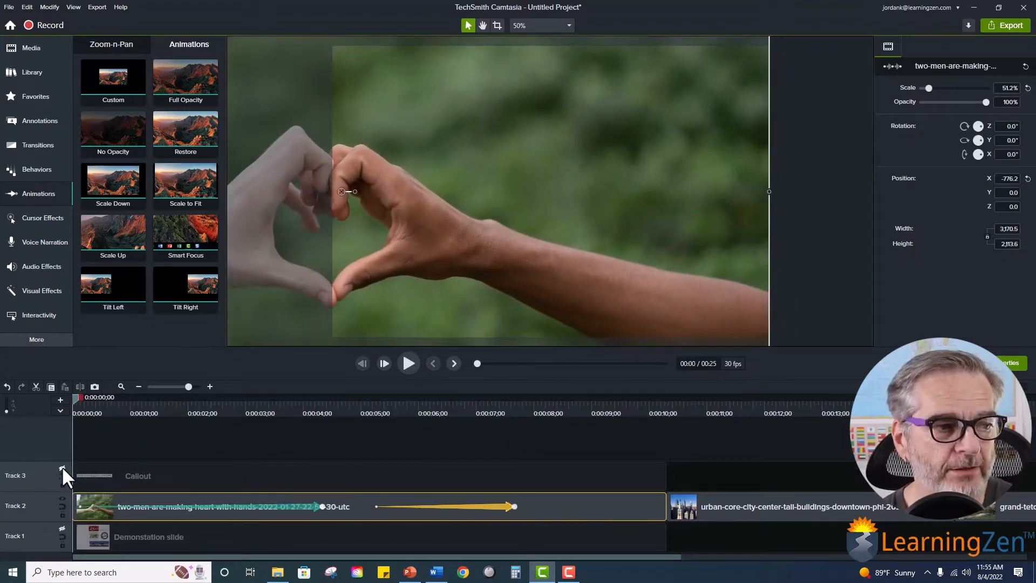
left_click(61, 466)
left_click(61, 528)
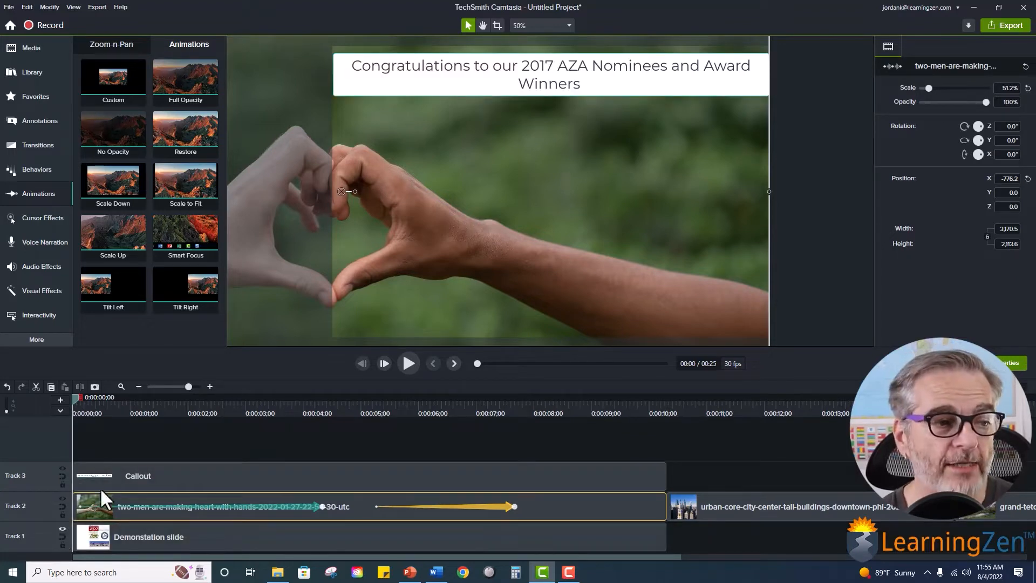
left_click(408, 364)
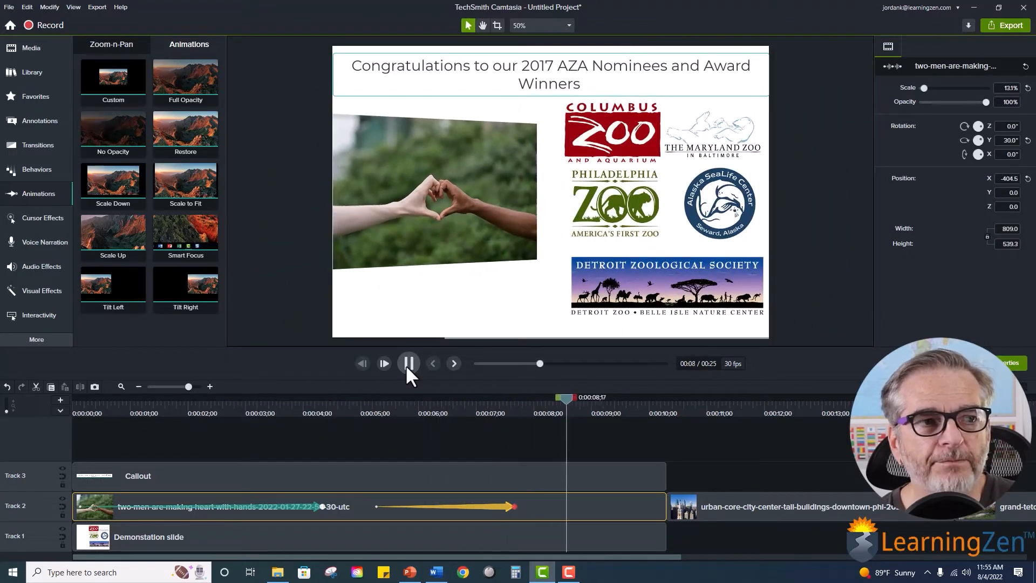
left_click(406, 367)
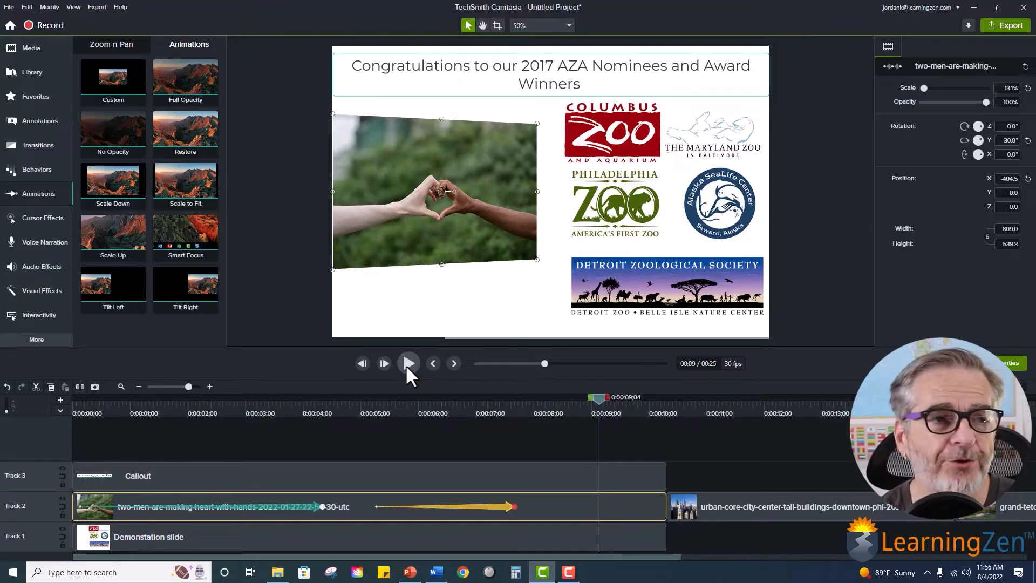
Add a Custom animation to the urban-core-city-center clip on Track 2 and shift it to end at about 0:00:14;21
left_click(573, 506)
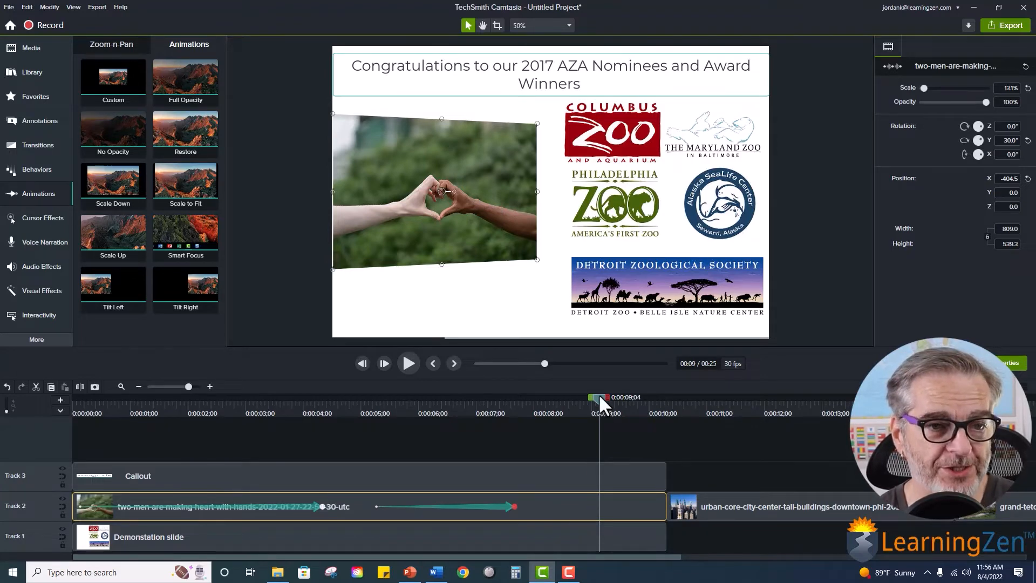
left_click_drag(598, 393, 703, 415)
left_click_drag(618, 554, 898, 543)
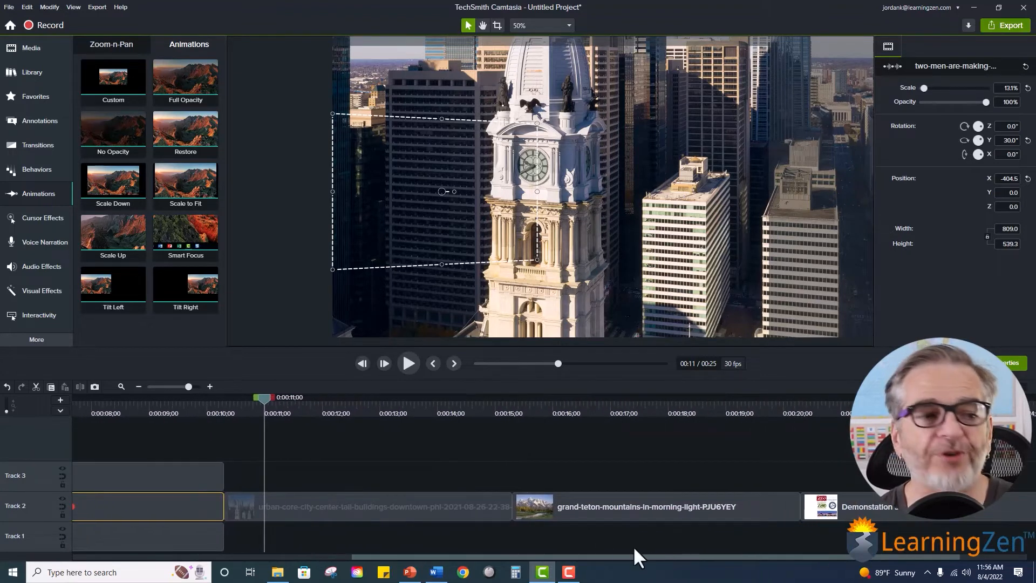
left_click(438, 511)
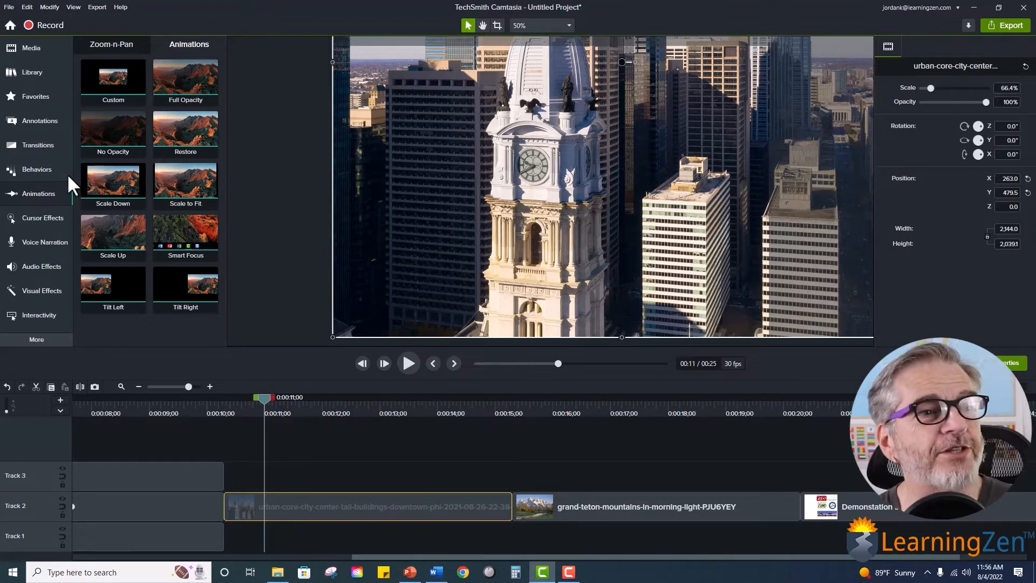
left_click_drag(108, 79, 446, 509)
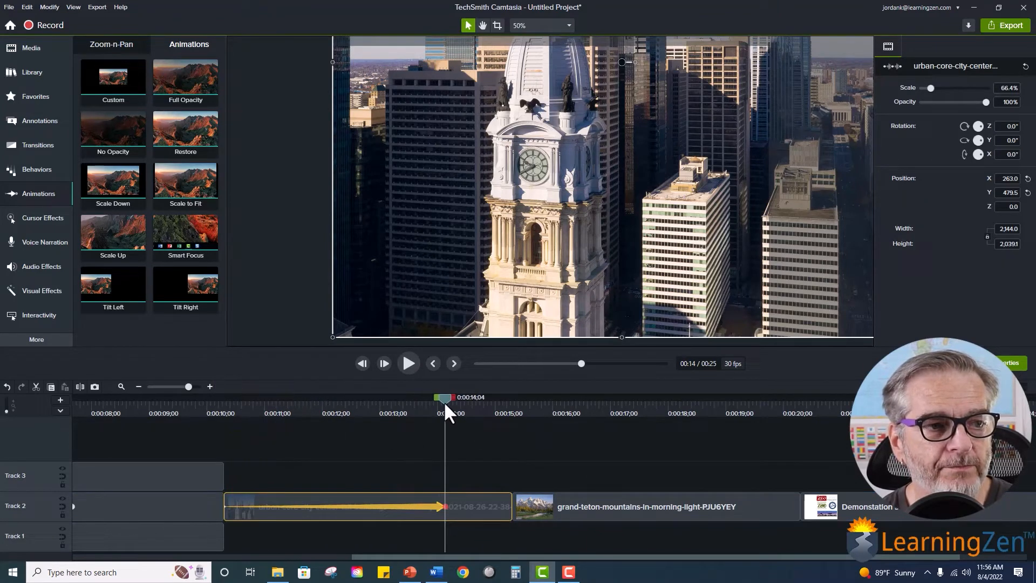
left_click_drag(443, 400, 471, 394)
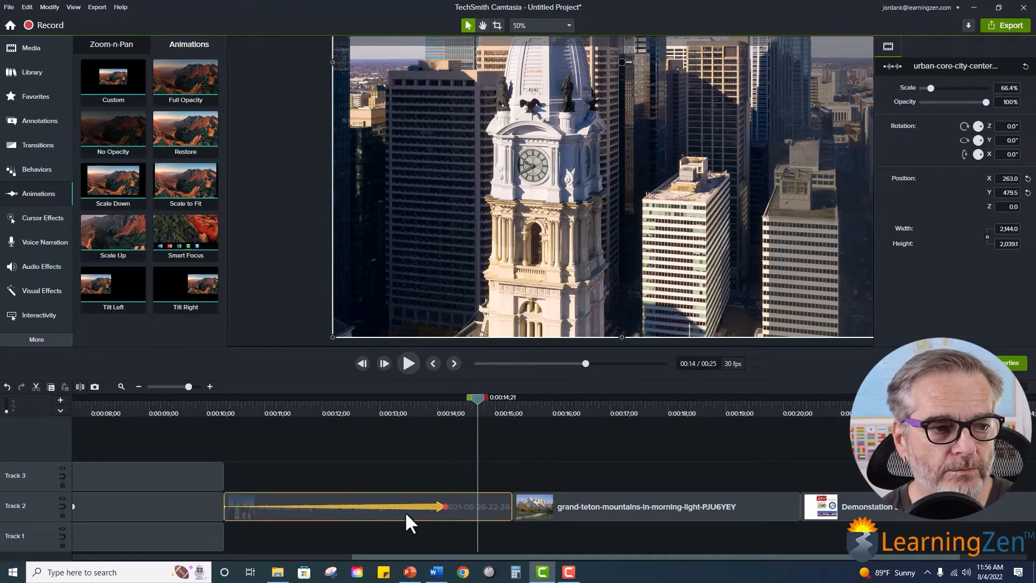
left_click_drag(429, 505, 437, 506)
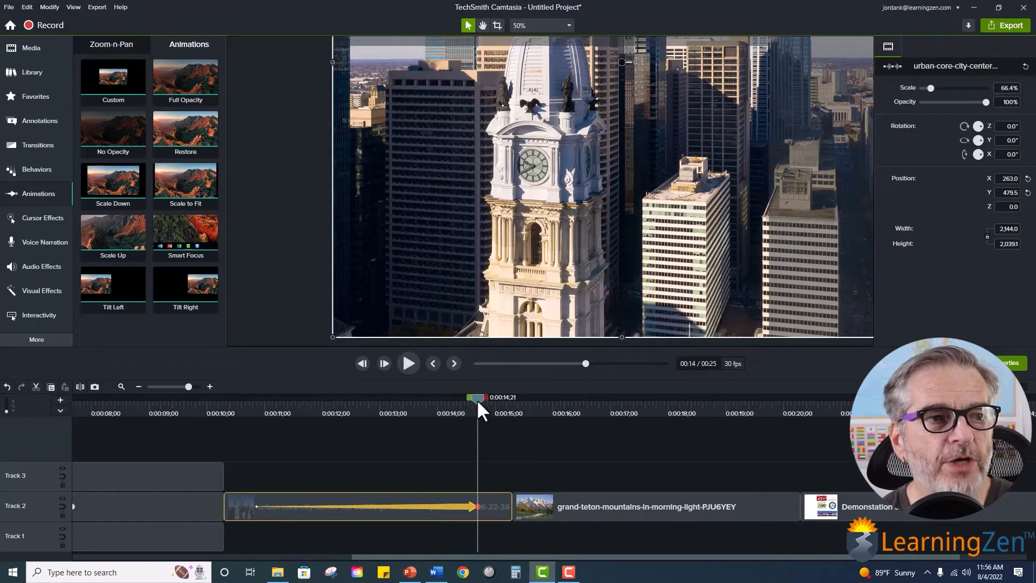
Set the city image's position after the animation to Y about -298.5 and extend the animation's start to the clip's beginning
left_click_drag(478, 401, 249, 421)
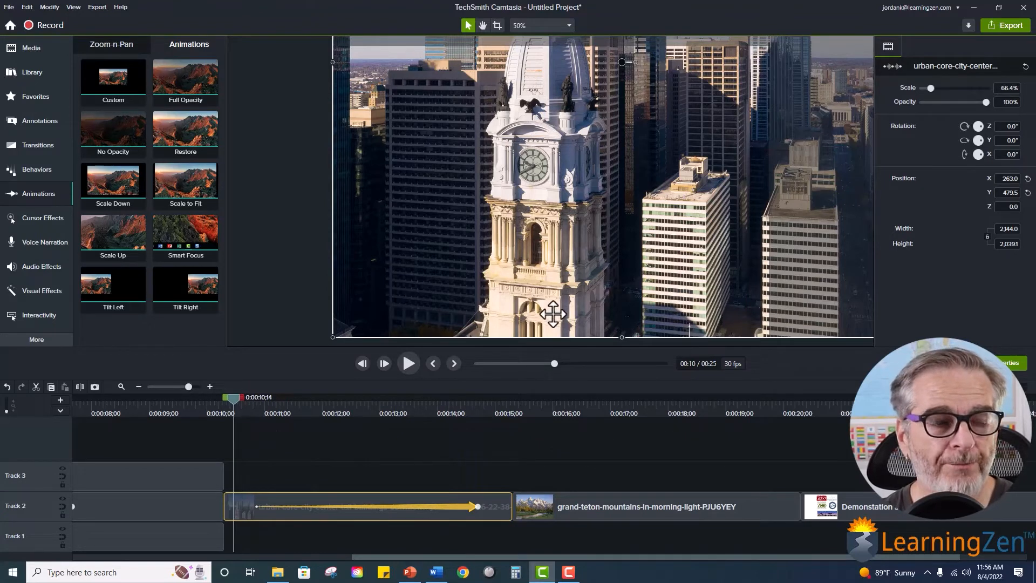
mouse_move(553, 314)
left_mouse_down()
mouse_move(553, 301)
mouse_move(551, 321)
left_mouse_up()
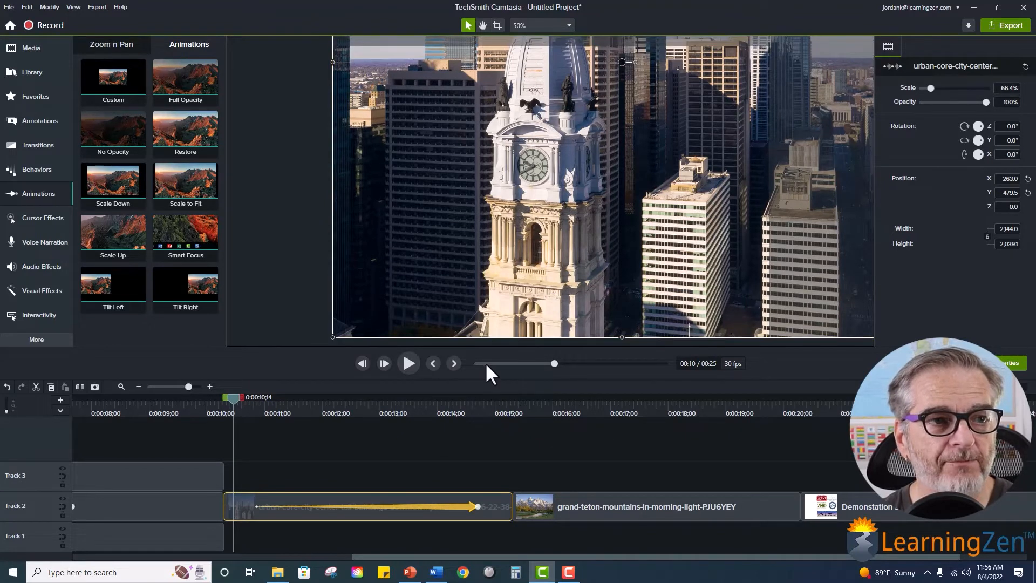
left_click_drag(232, 396, 489, 436)
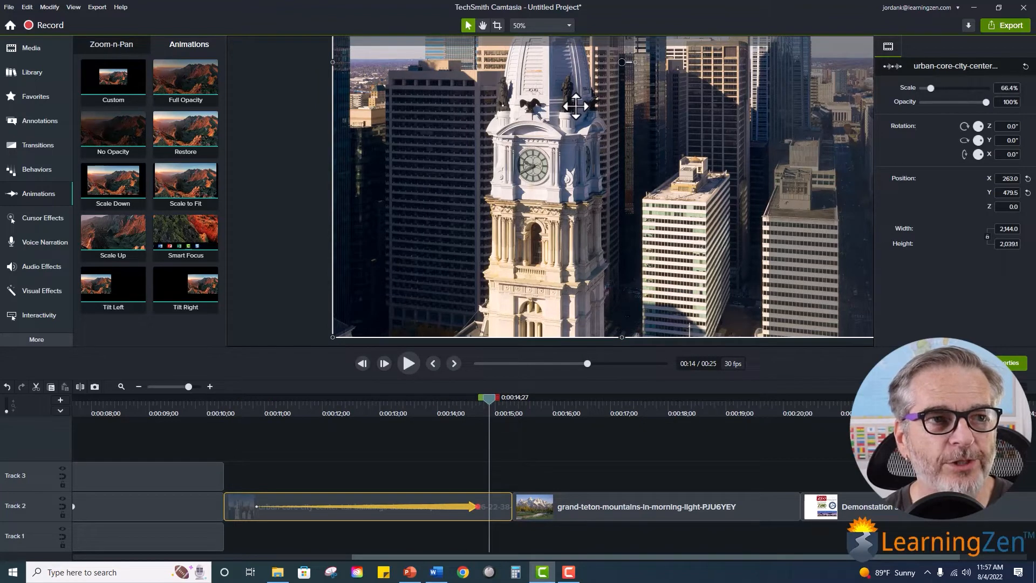
left_click_drag(575, 110, 575, 315)
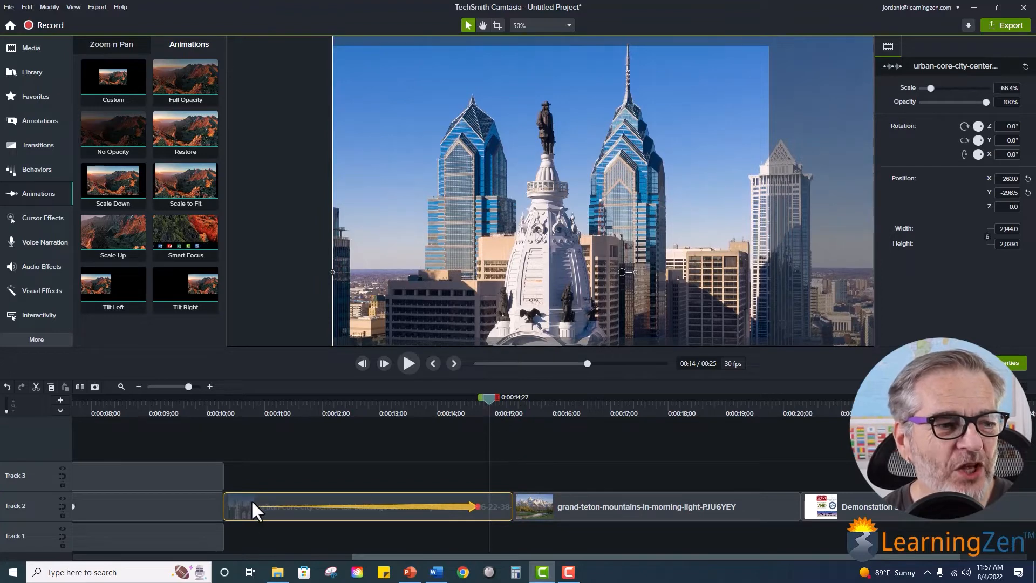
left_click_drag(255, 506, 225, 506)
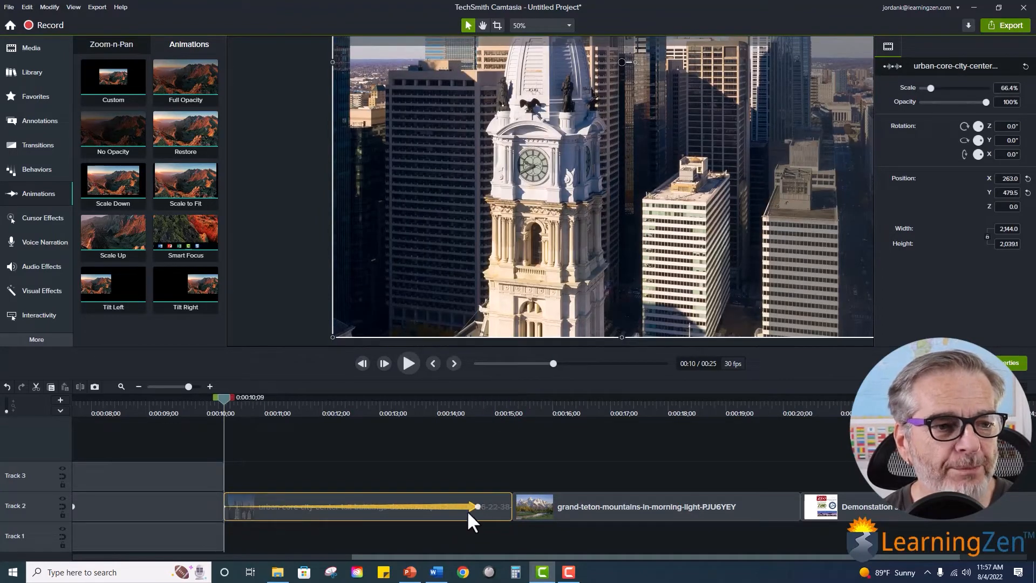
Extend the city clip's animation to the clip's end at 0:00:15;09 and play it from just before the clip begins
left_click_drag(474, 504, 509, 506)
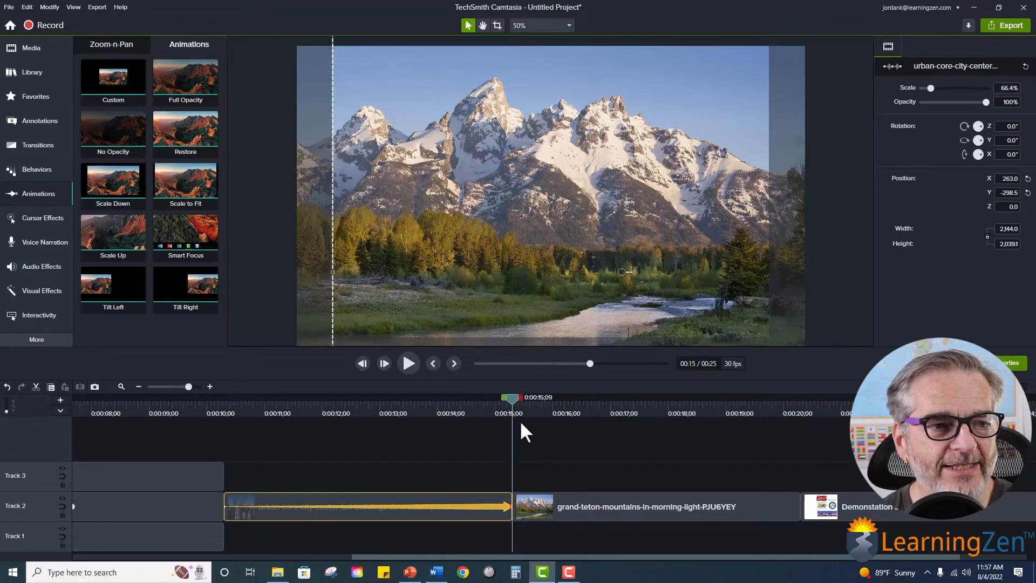
left_click_drag(510, 395, 220, 393)
left_click(209, 424)
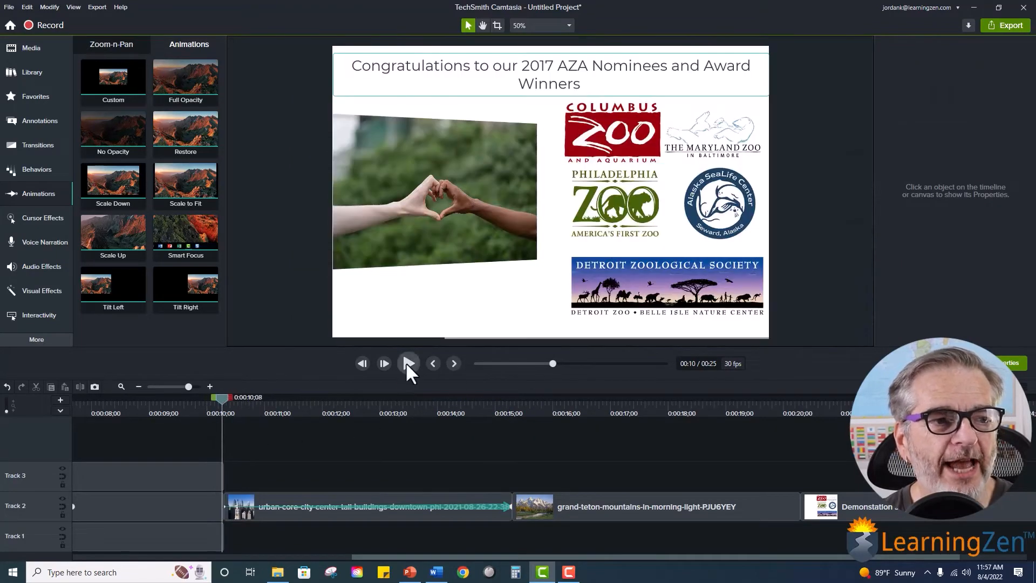
left_click(408, 361)
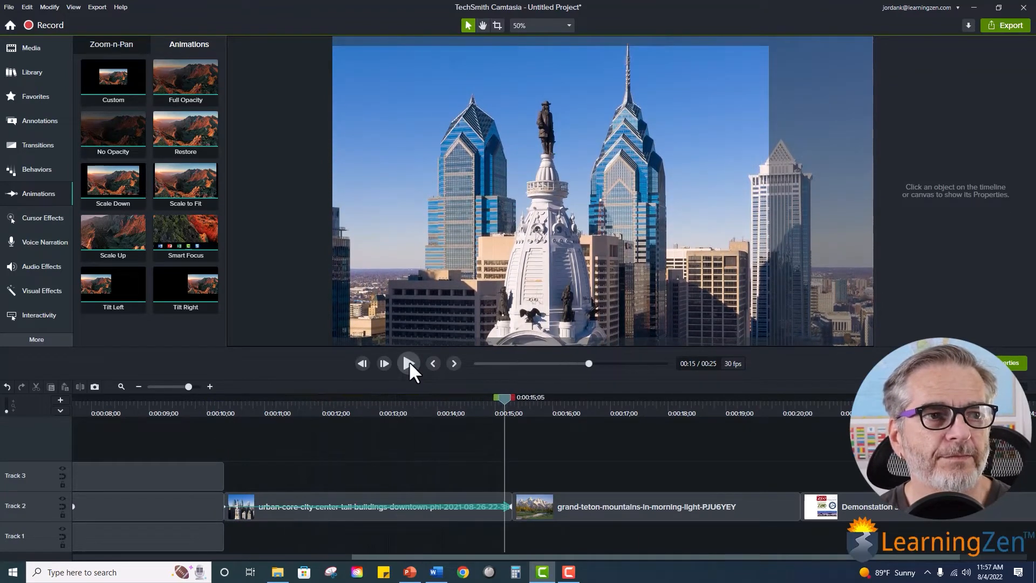
Set the easing of the city clip's animation to Linear and review the other easing options
left_click(490, 506)
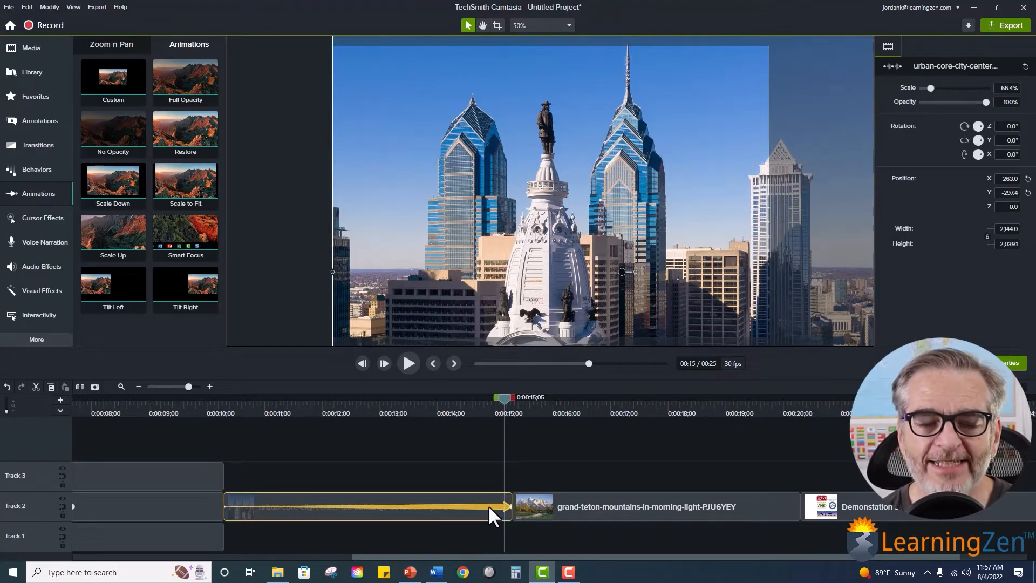
right_click(488, 504)
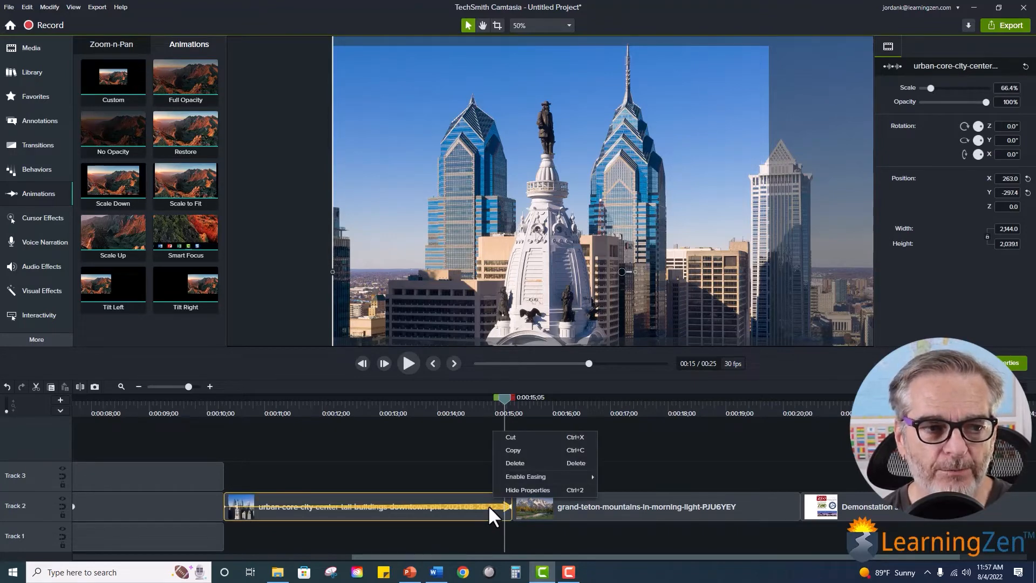
mouse_move(543, 477)
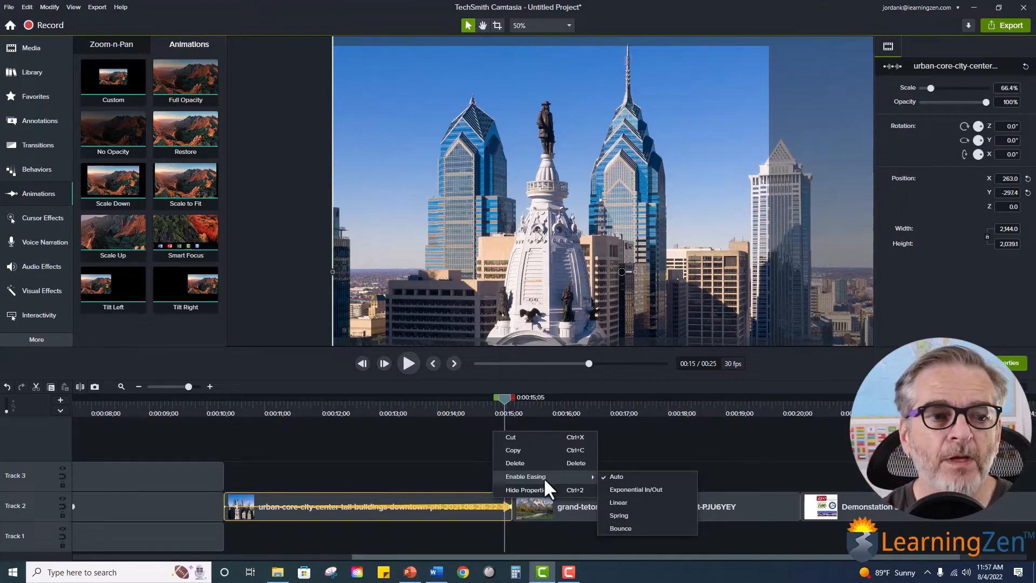
left_click(621, 498)
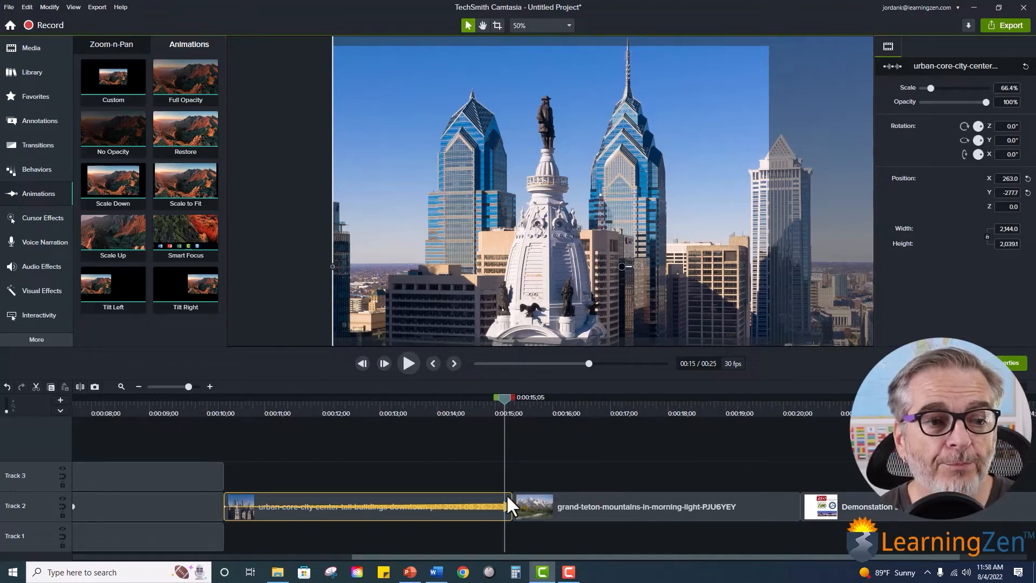
right_click(485, 504)
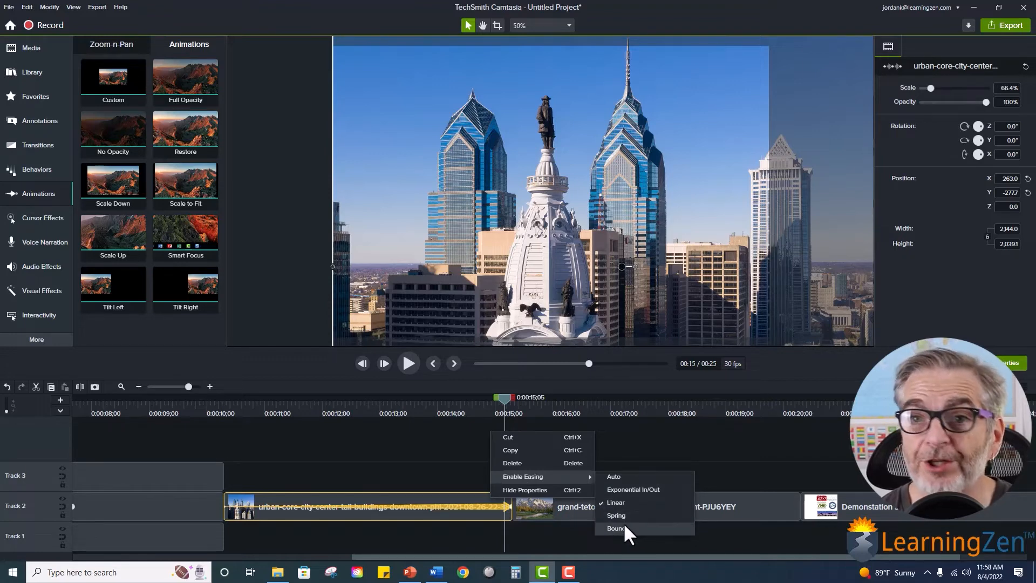
left_click(643, 450)
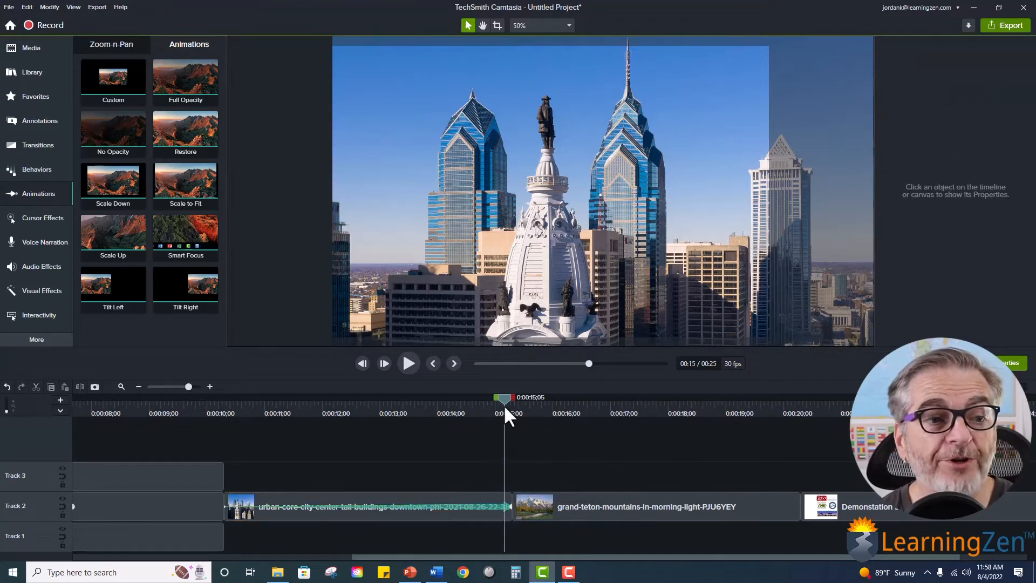
Play the city clip from near its beginning through to the mountain image to check the linear pan
left_click_drag(506, 400, 235, 435)
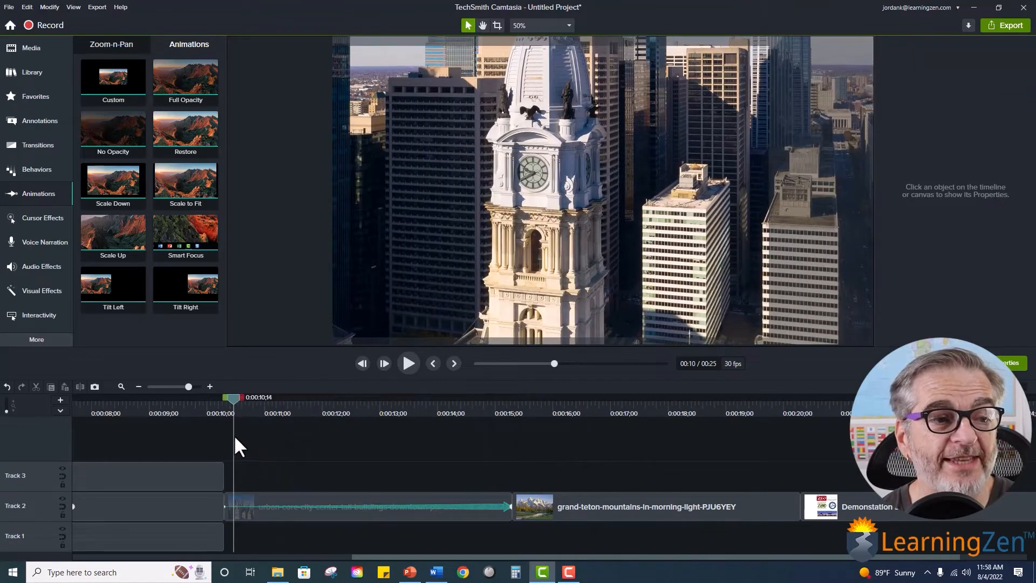
left_click(402, 360)
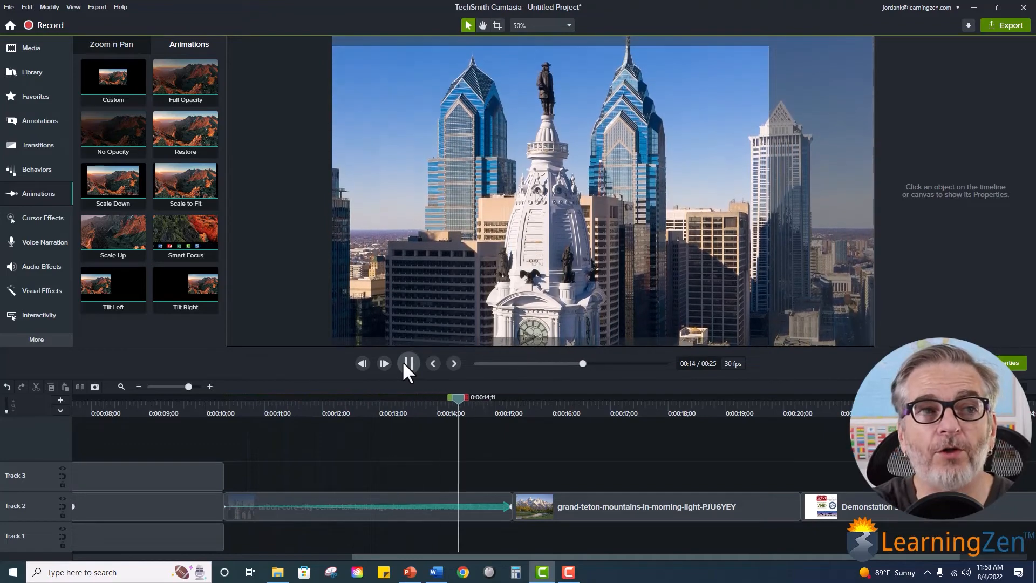
left_click(408, 363)
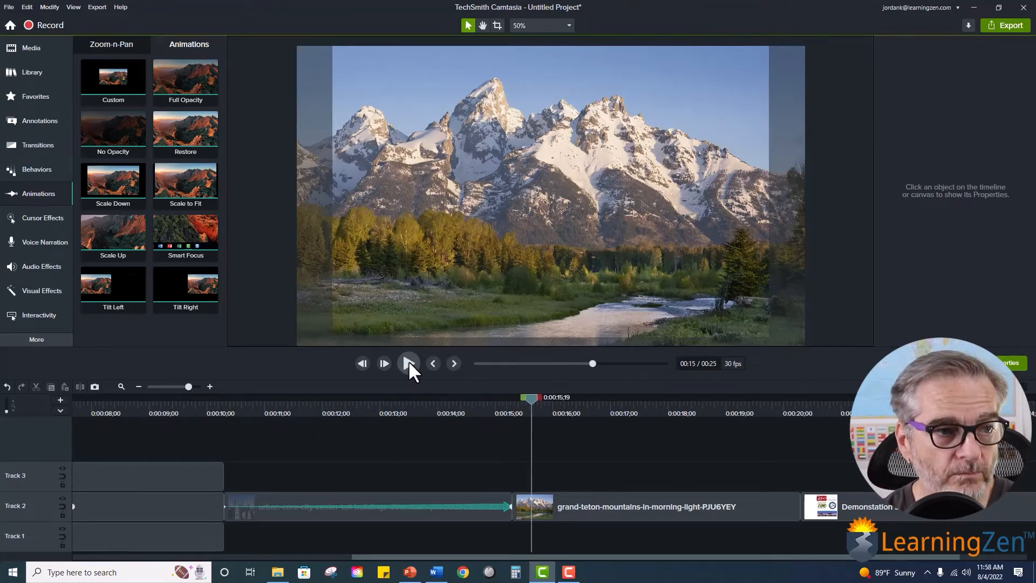
left_click(408, 361)
left_click(409, 361)
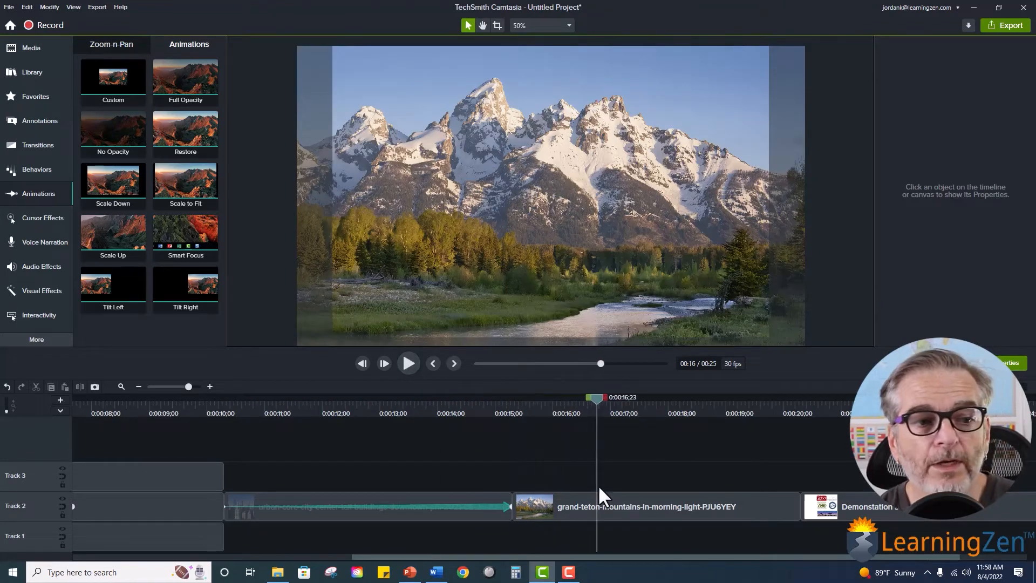
Add a Custom animation to the grand-teton-mountains clip from its beginning to about 0:00:20;04, with the starting image scaled to about 60.1%
left_click(595, 497)
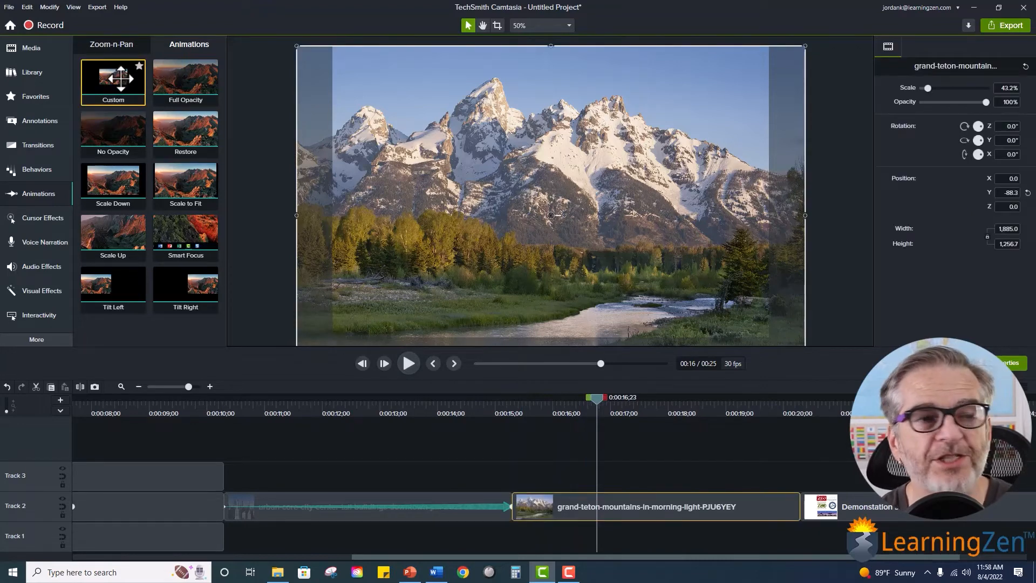
left_click_drag(120, 78, 789, 506)
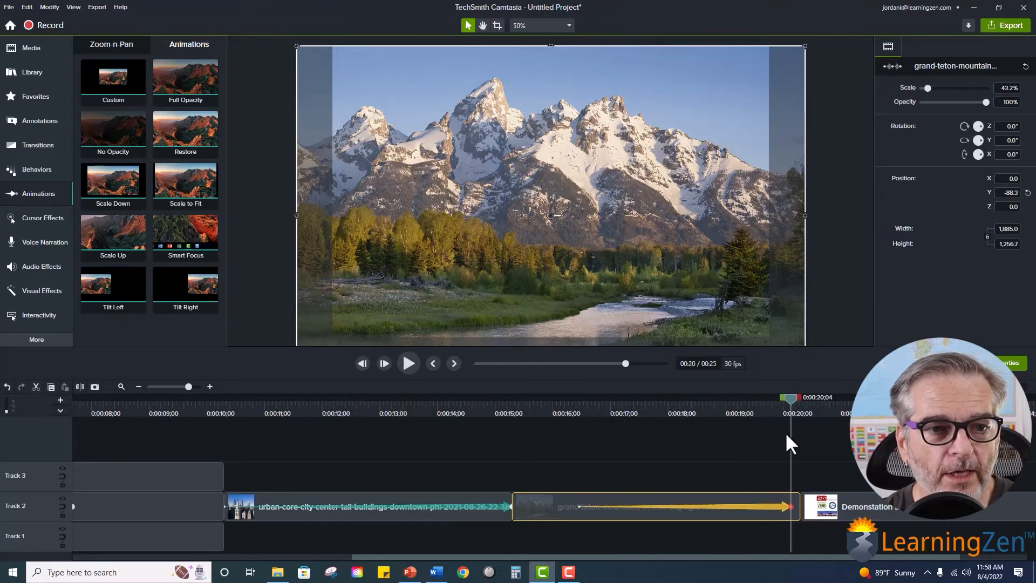
left_click_drag(788, 396, 529, 426)
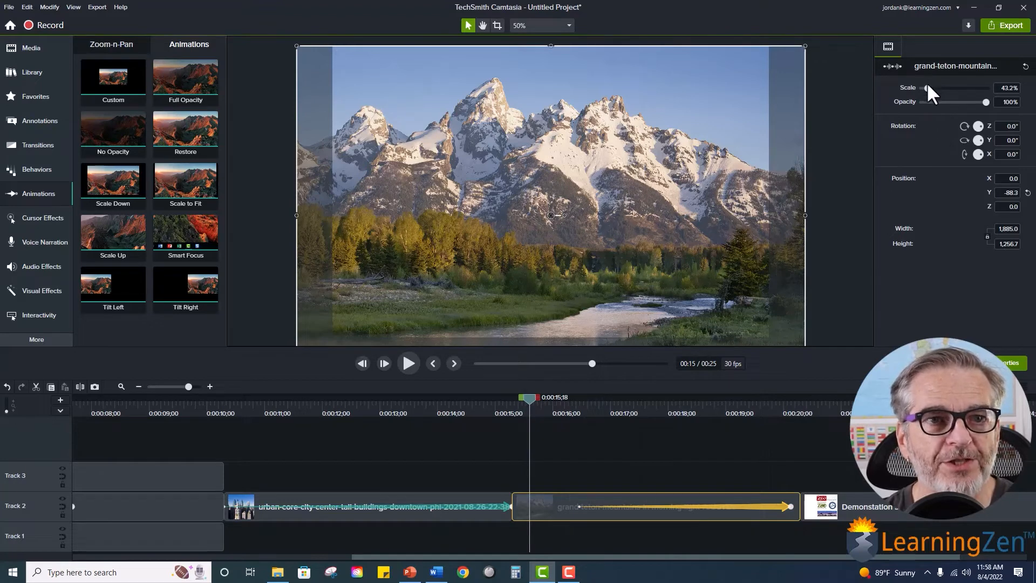
left_click_drag(927, 84, 929, 84)
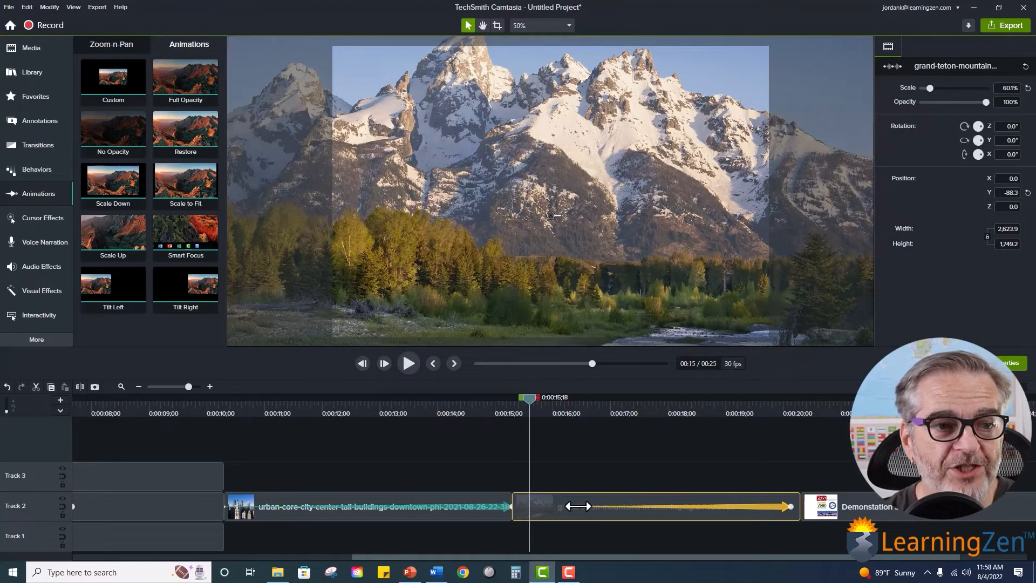
left_click_drag(578, 507, 512, 507)
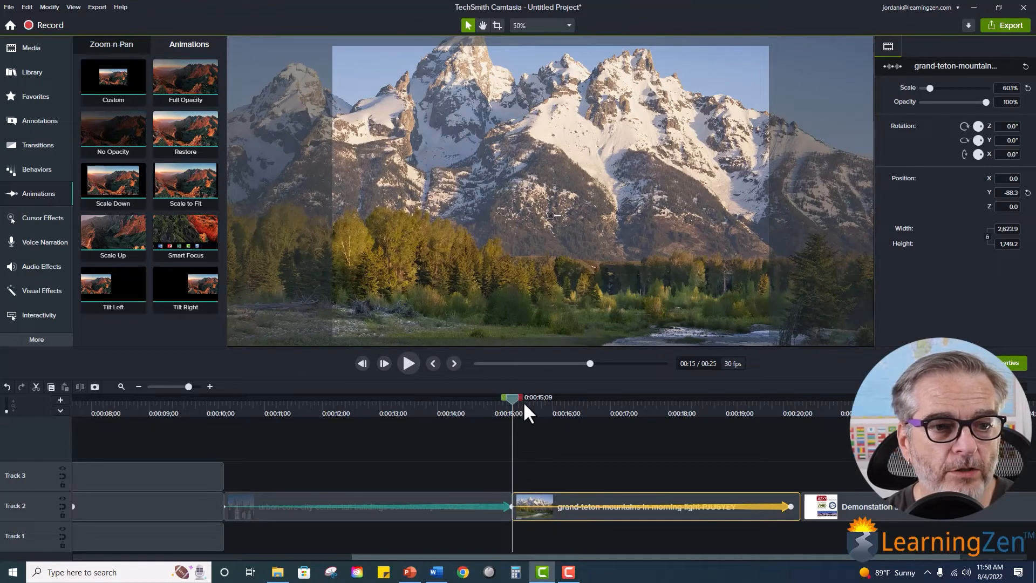
Fit the mountain image to the canvas after the animation, at 37% scale and position 0, 0, and extend the animation to the clip's end
left_click_drag(523, 401, 794, 417)
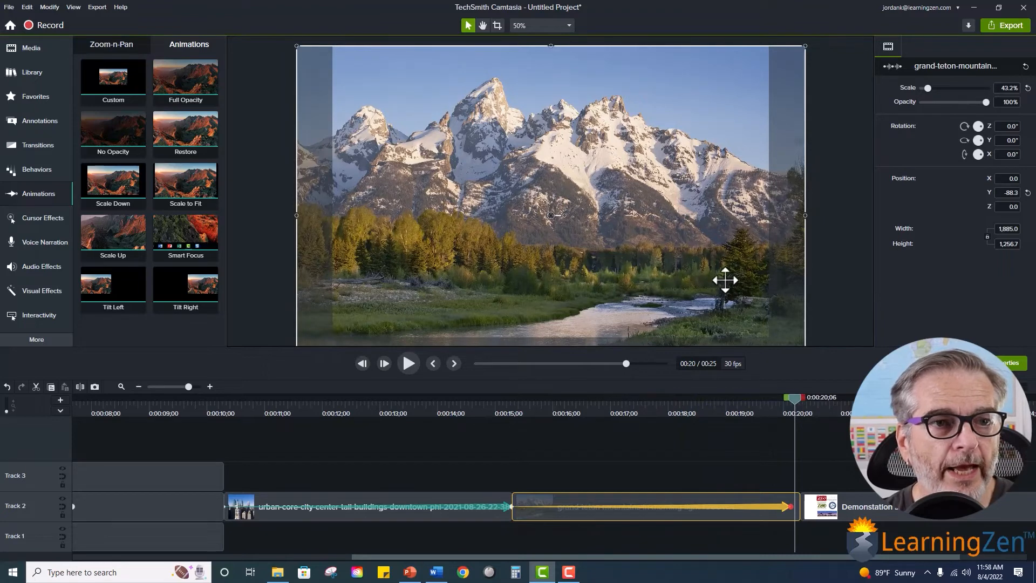
left_click_drag(551, 276, 553, 225)
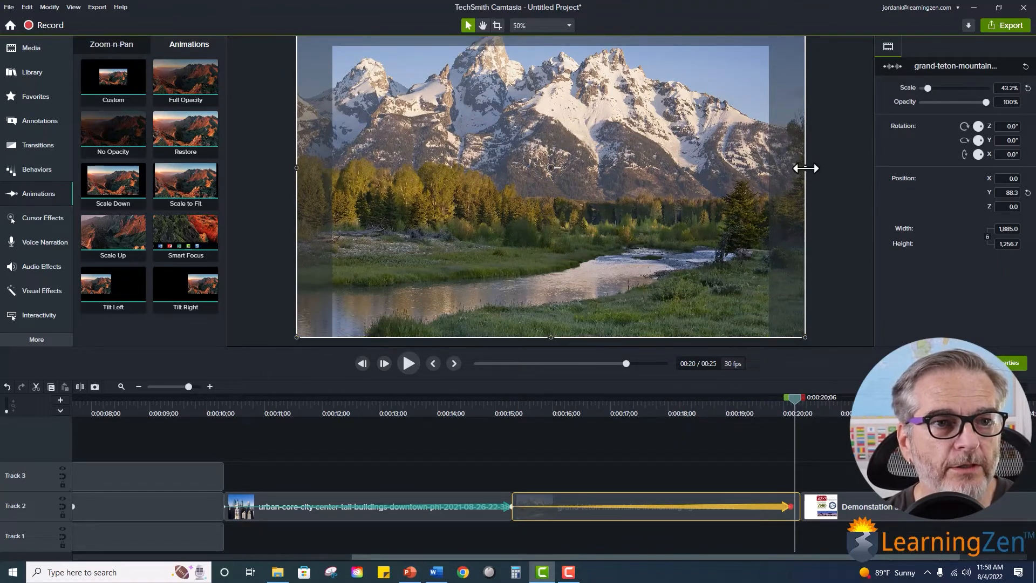
left_click_drag(805, 167, 777, 169)
left_click_drag(604, 162, 603, 182)
left_click_drag(301, 192, 332, 191)
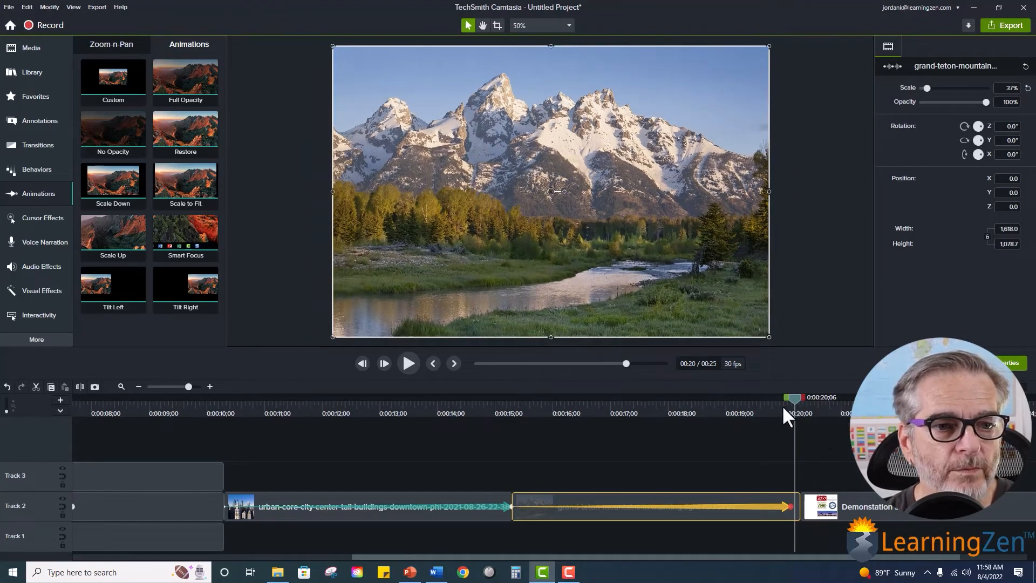
left_click_drag(791, 507, 799, 507)
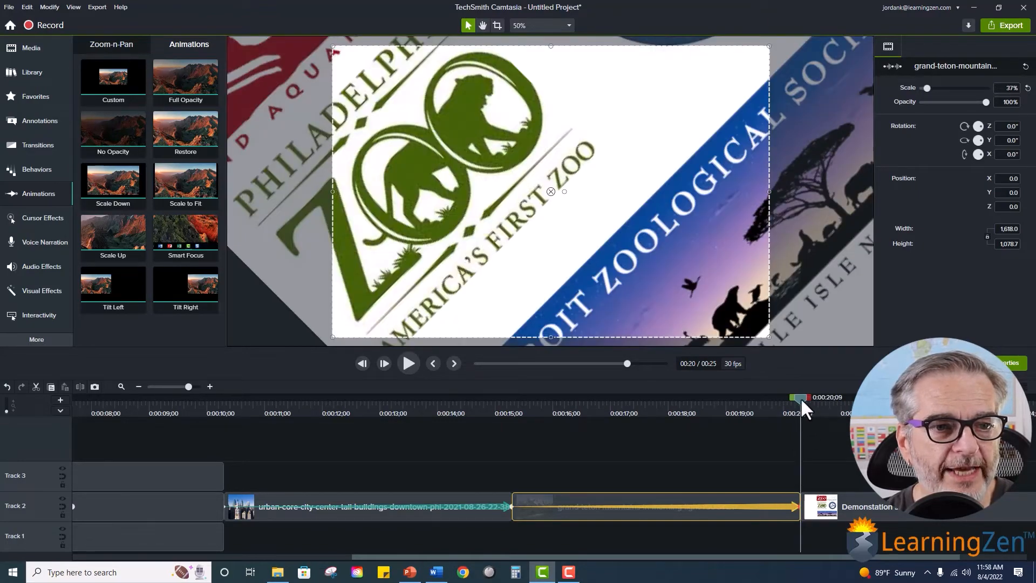
Play the mountain clip's zoom-out animation from near the clip's beginning through to the slide
left_click_drag(801, 397, 519, 435)
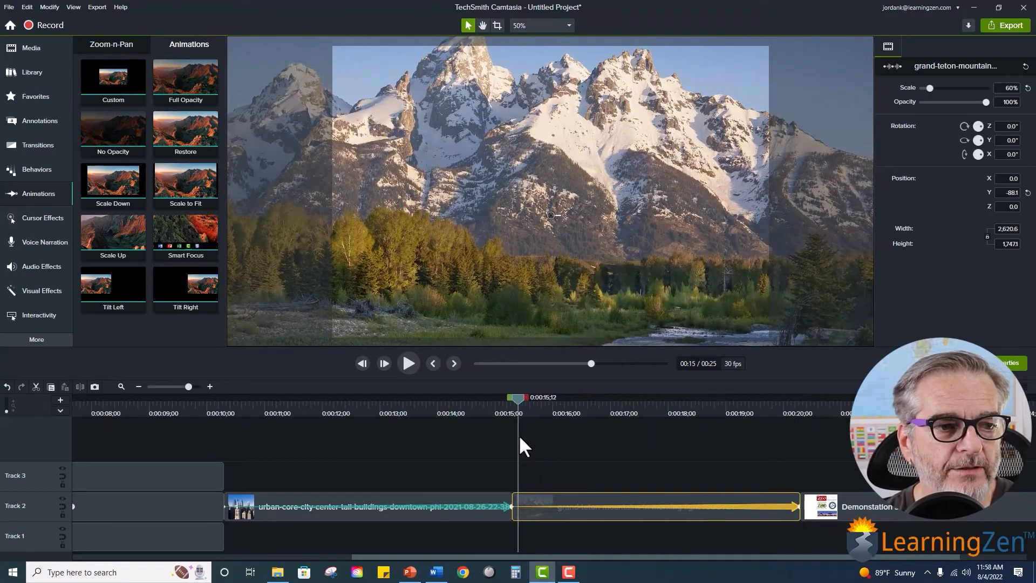
left_click(409, 361)
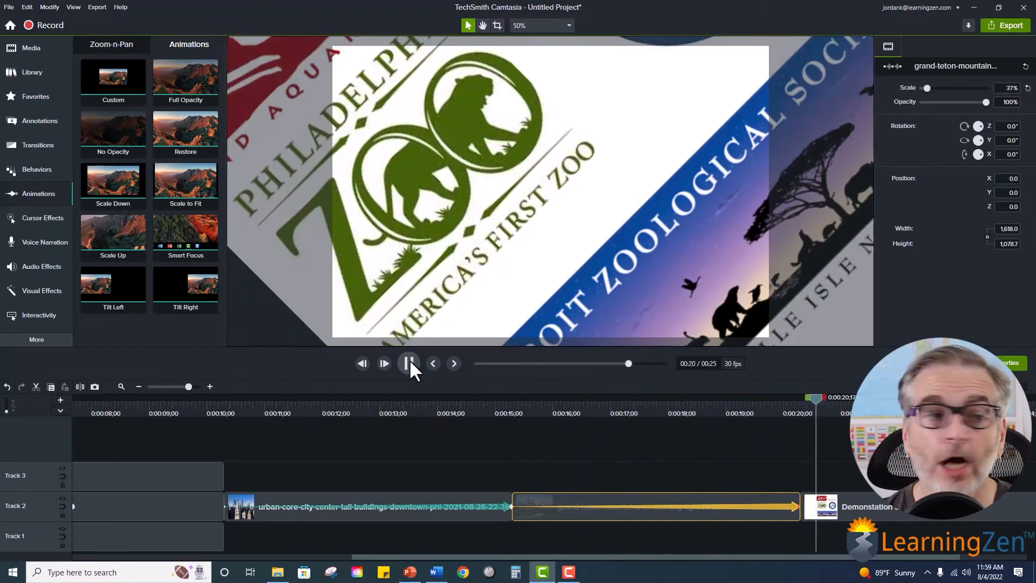
left_click(409, 360)
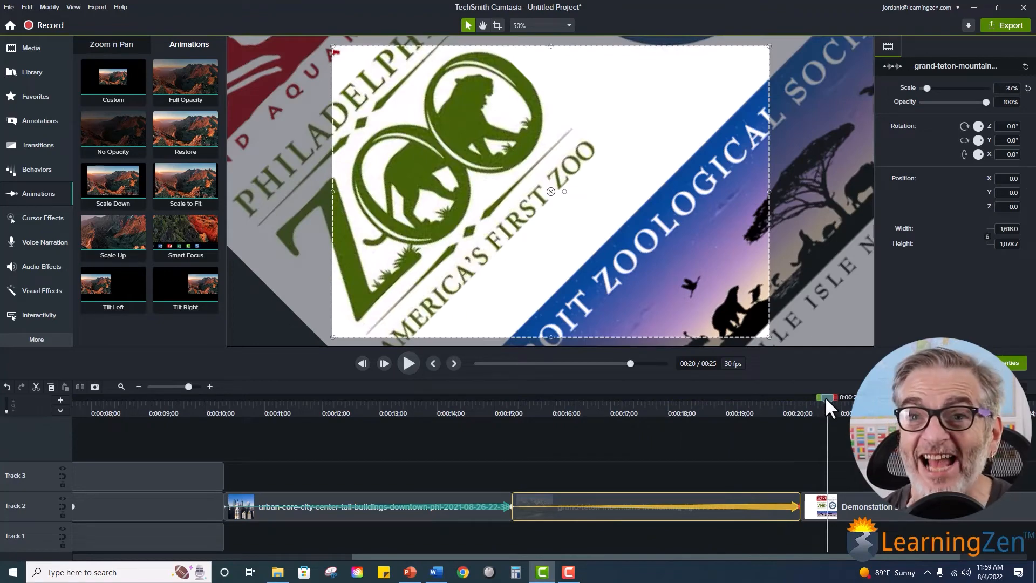
Add a Custom animation to the Demonstation slide clip on Track 2, ending at about 0:00:21;26
left_click_drag(825, 396, 818, 435)
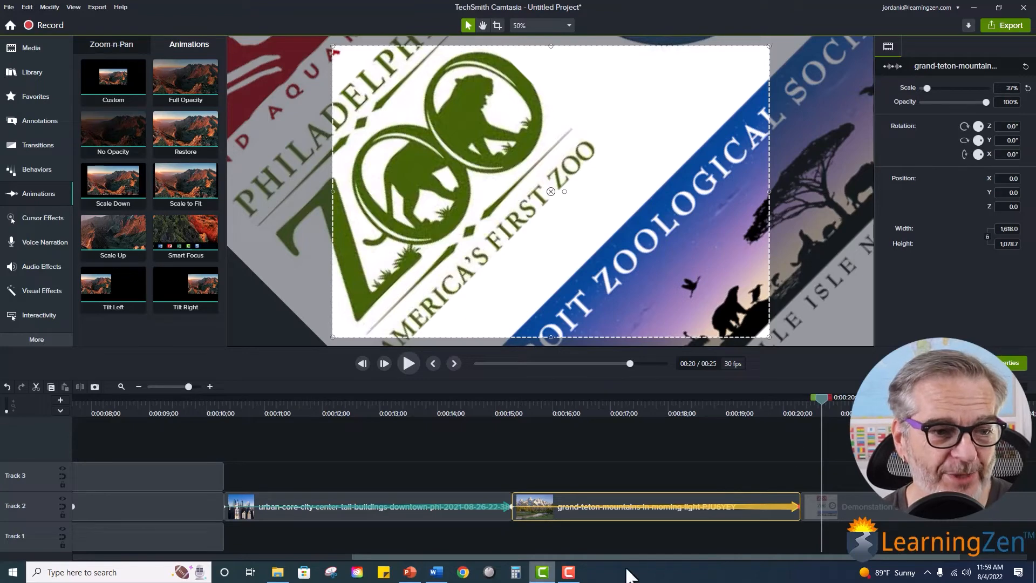
left_click_drag(669, 555, 736, 556)
left_click(752, 507)
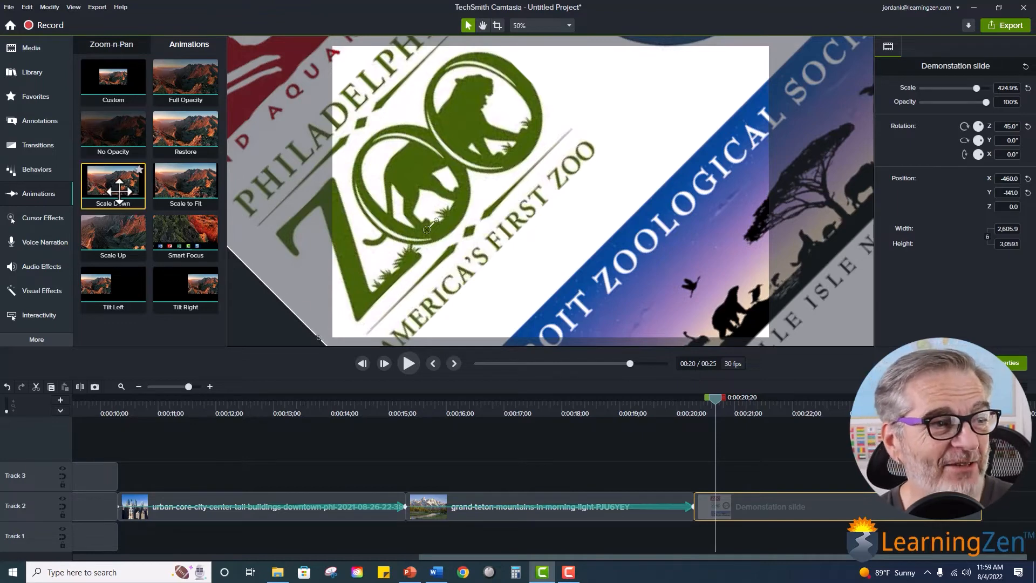
left_click_drag(714, 397, 760, 397)
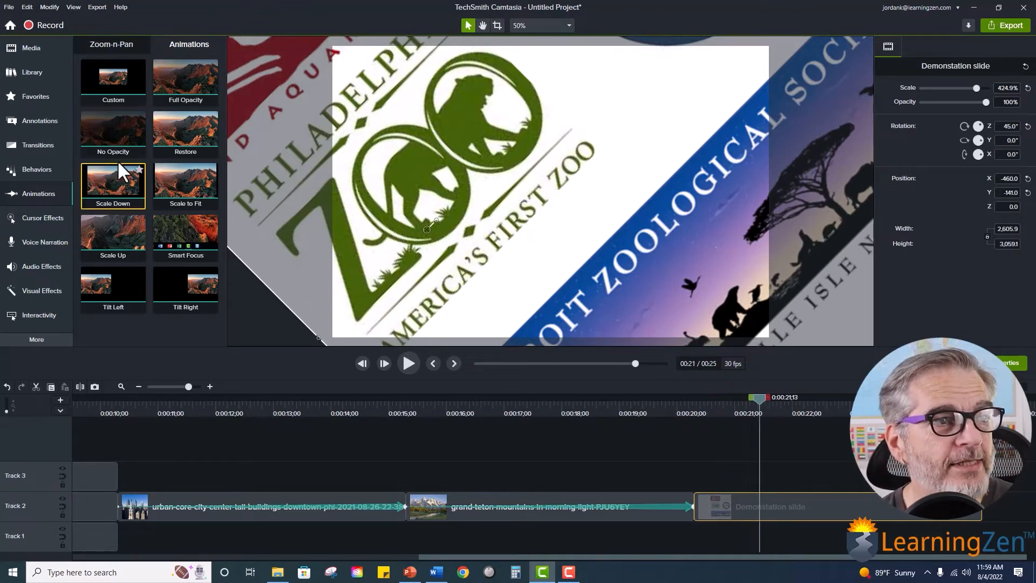
left_click_drag(113, 77, 784, 501)
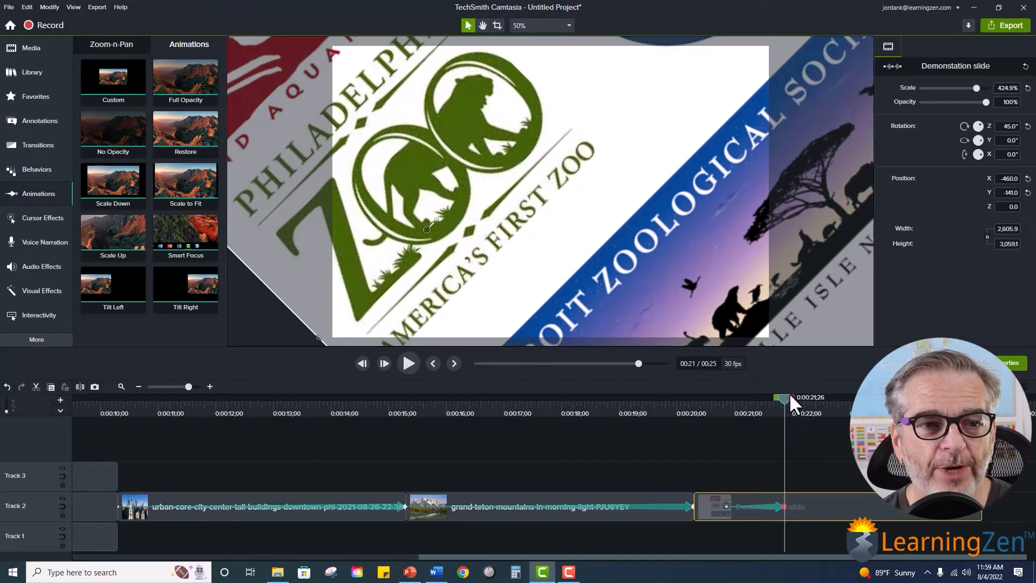
After the slide's animation, set the scale to about 179.6% and Z rotation to 0°, and move the slide to about X -311.3, Y -106.6
left_click_drag(785, 397, 825, 403)
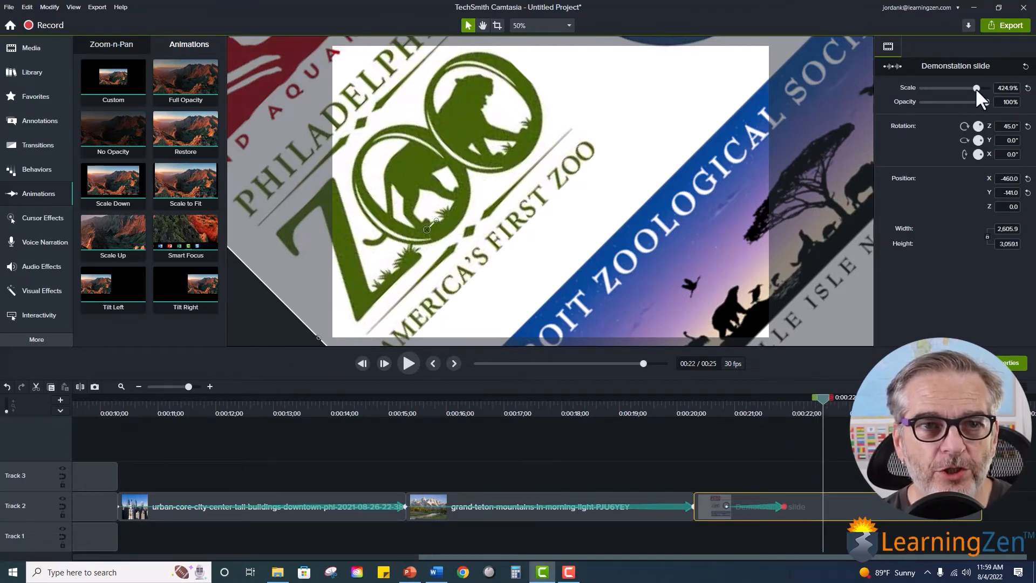
left_click_drag(976, 88, 945, 88)
double_click(1004, 128)
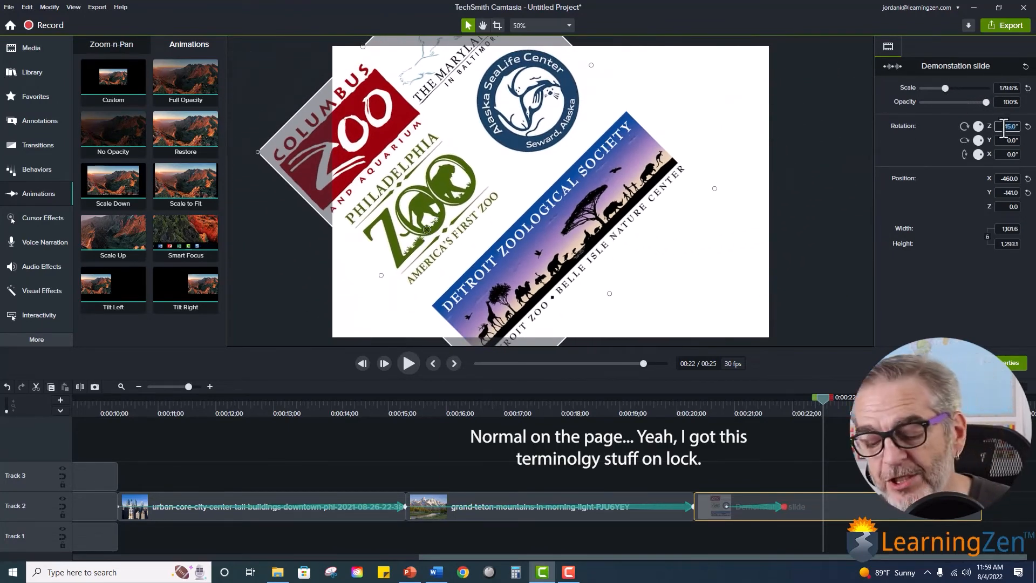
type("0")
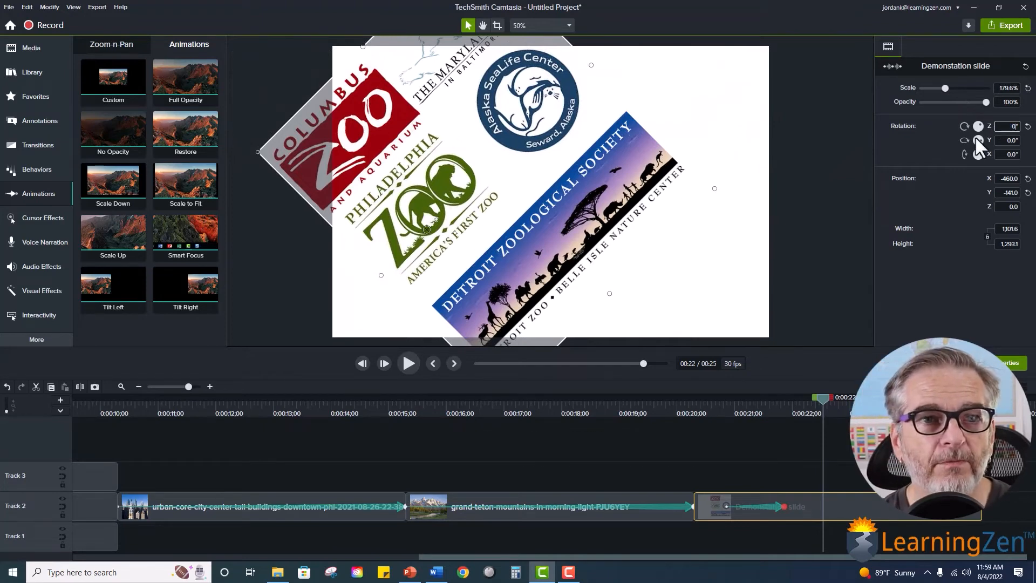
key("Return")
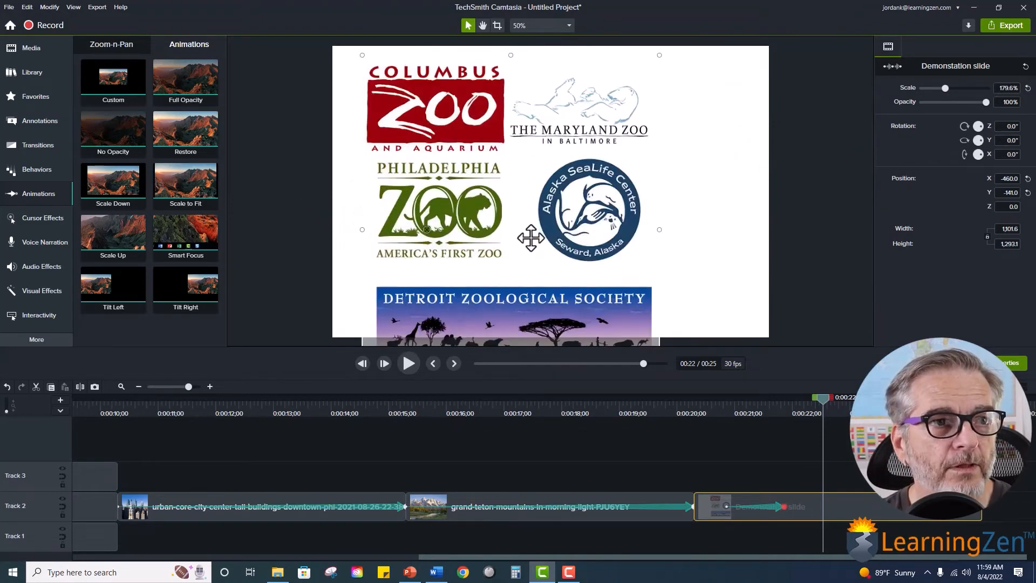
left_click_drag(530, 237, 560, 229)
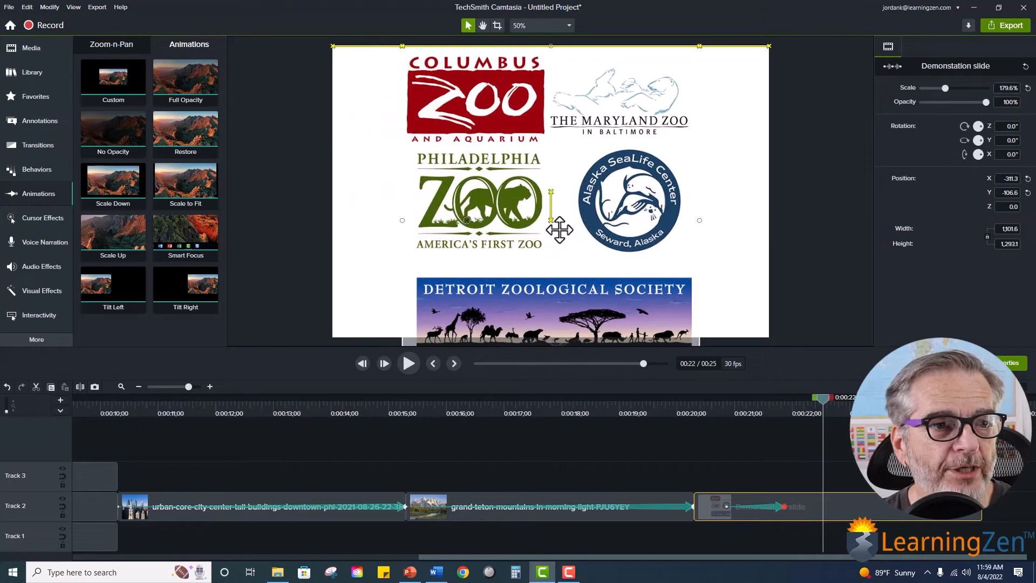